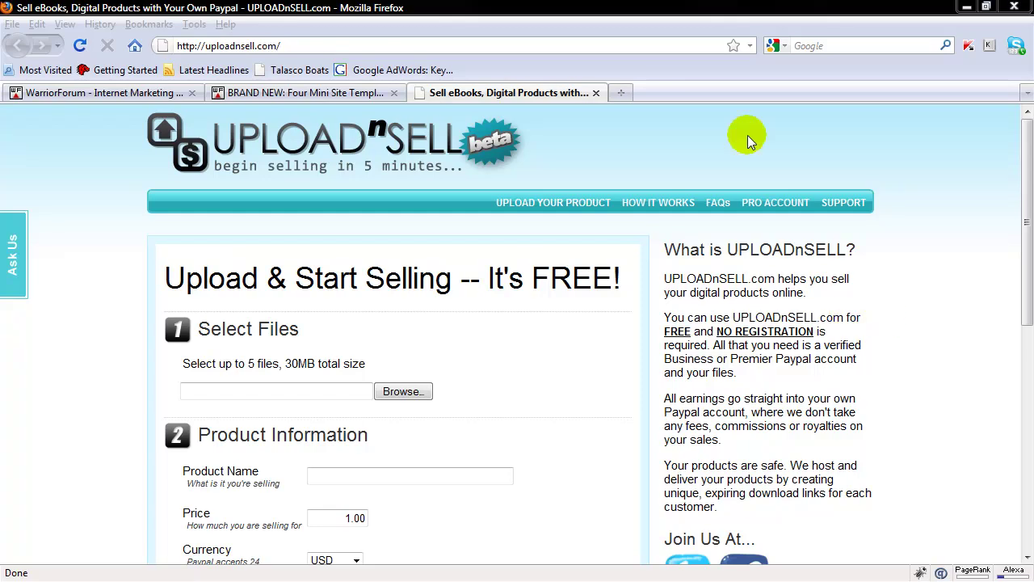
Step: Switch to the 'BRAND NEW: Four Mini Site Templates' thread and scroll to its opening post
left_click(339, 92)
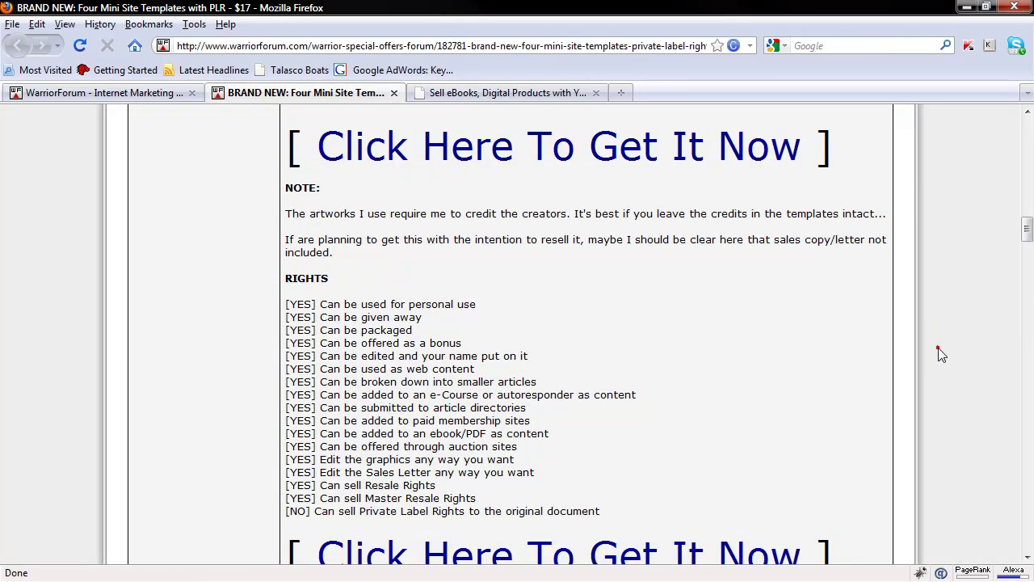
scroll(938, 348, "up", 5)
scroll(939, 347, "up", 5)
scroll(938, 347, "up", 5)
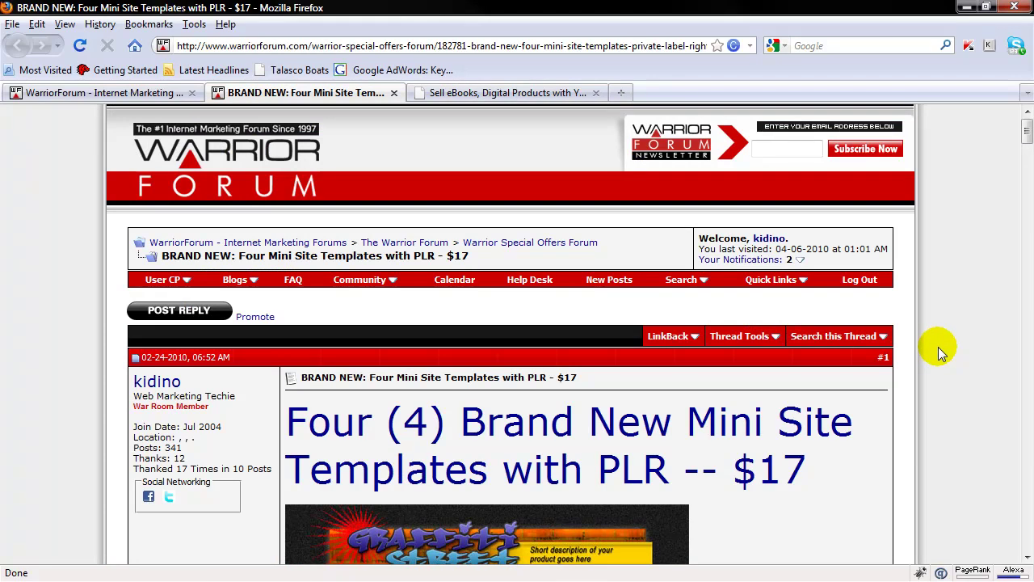
scroll(942, 352, "down", 3)
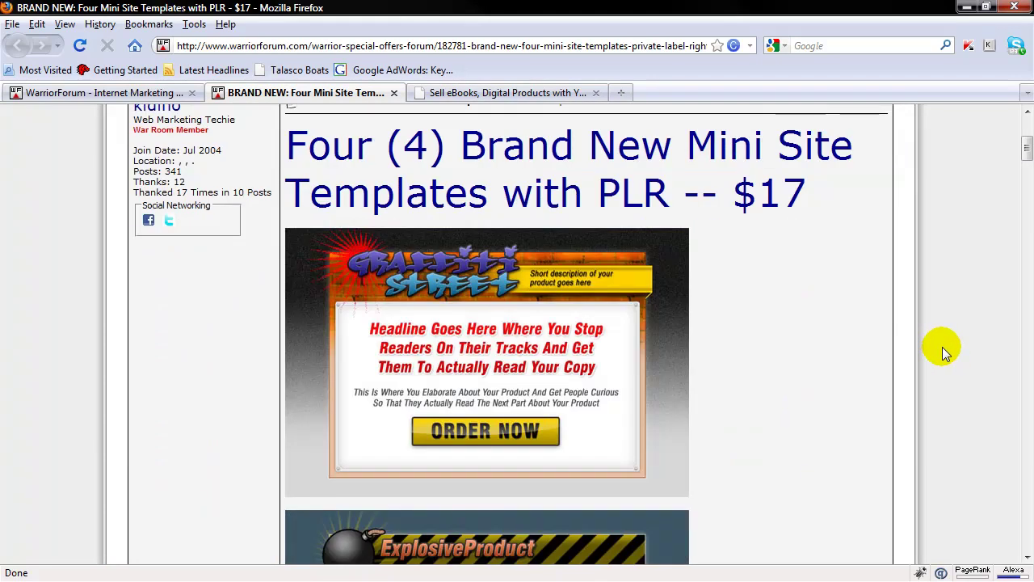
scroll(944, 351, "up", 1)
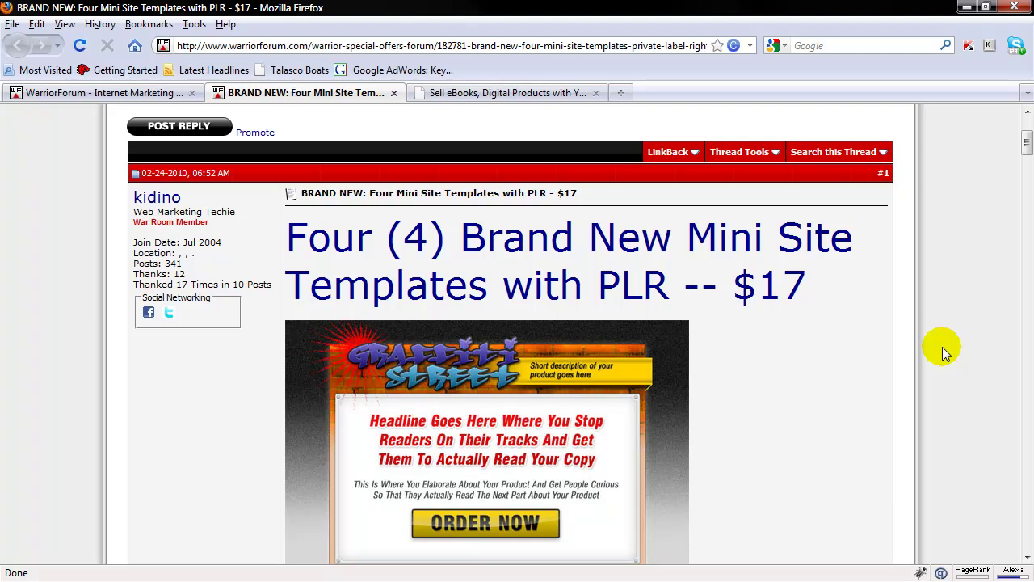
Step: Back on UPLOADnSELL, queue BONUS.pdf and the FONTS, HTML and PSD minisite-vol-1 zips
left_click(521, 94)
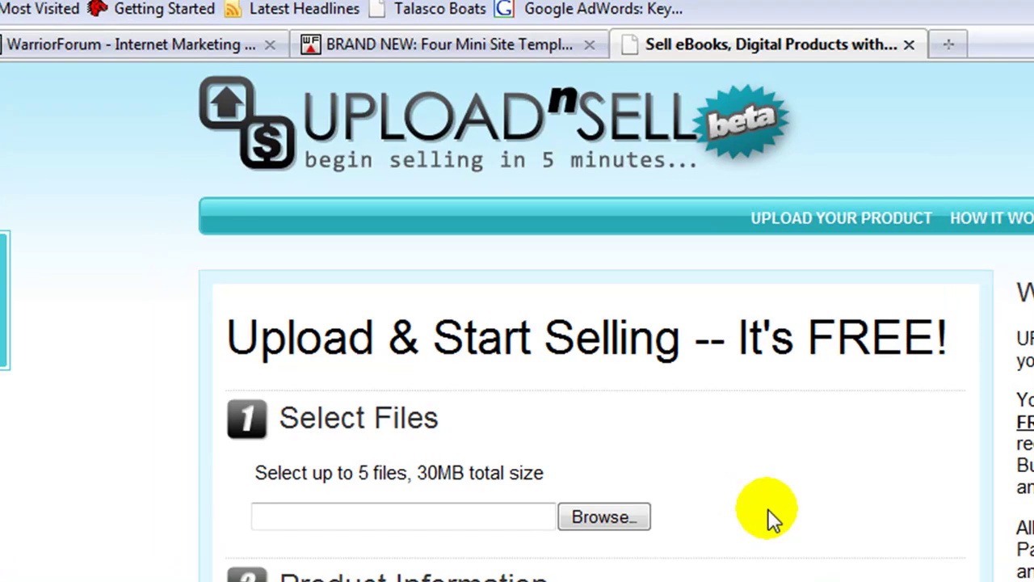
left_click(598, 518)
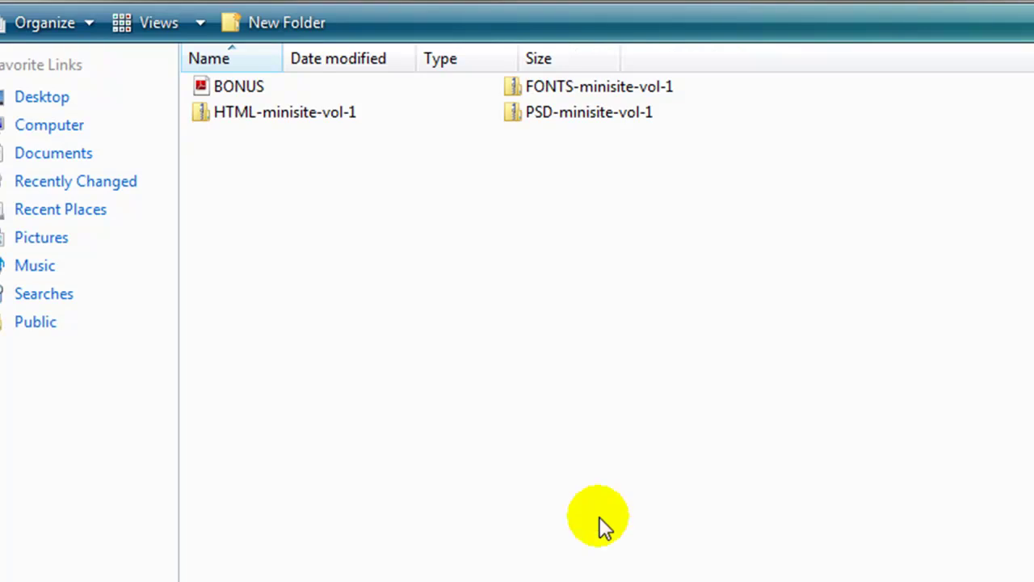
double_click(249, 88)
mouse_move(239, 87)
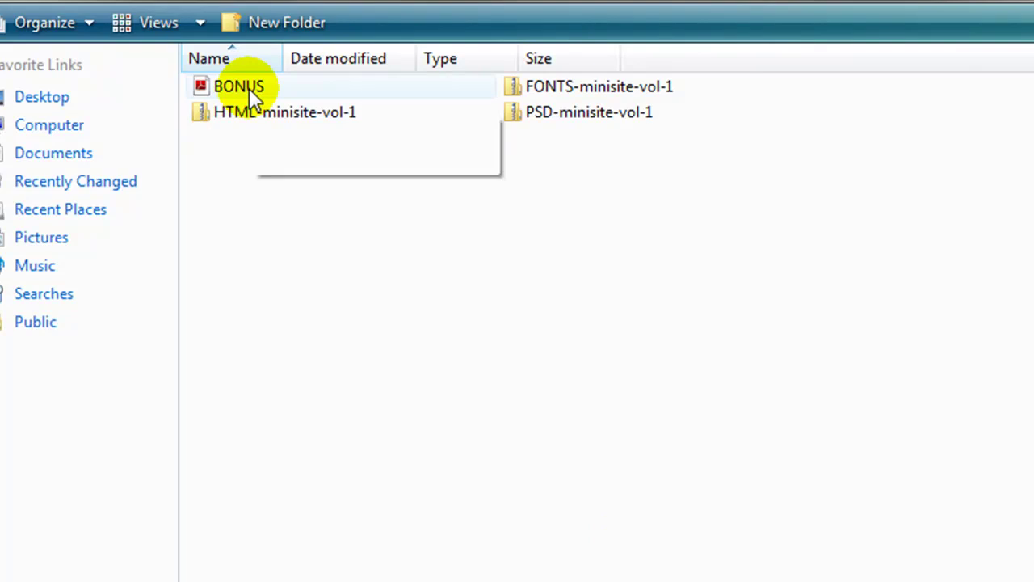
left_click(616, 521)
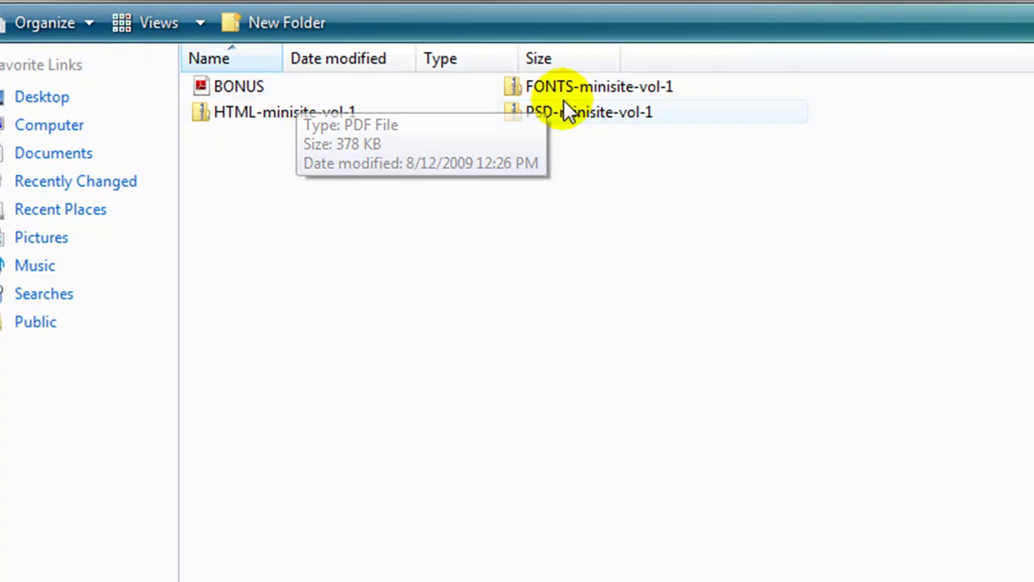
double_click(594, 91)
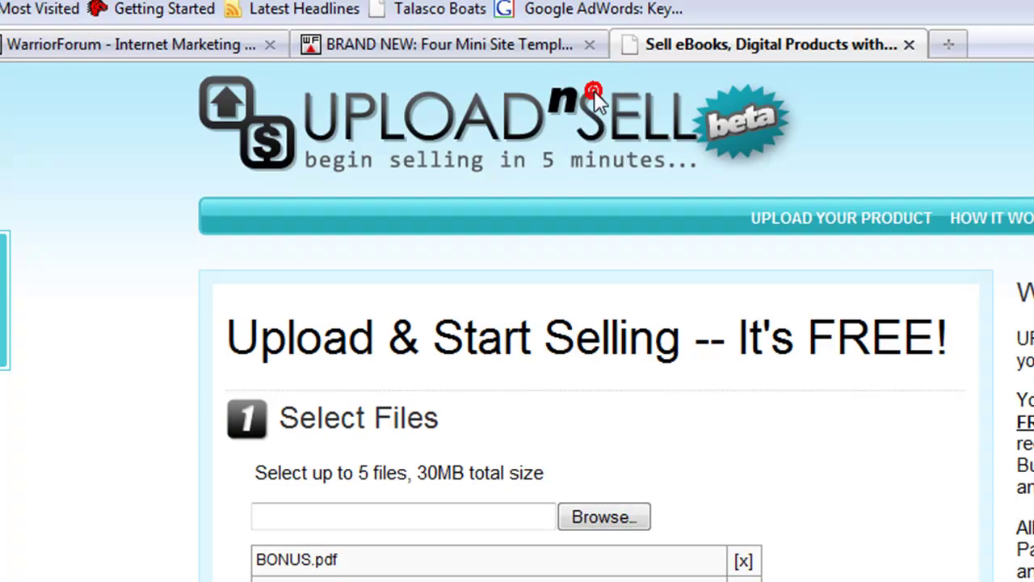
left_click(624, 515)
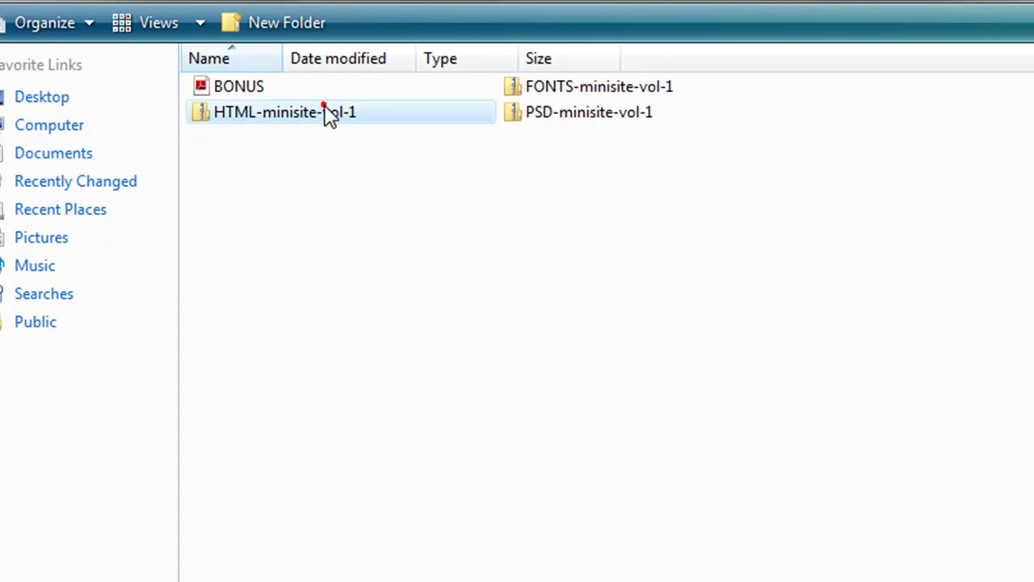
double_click(323, 113)
left_click(586, 505)
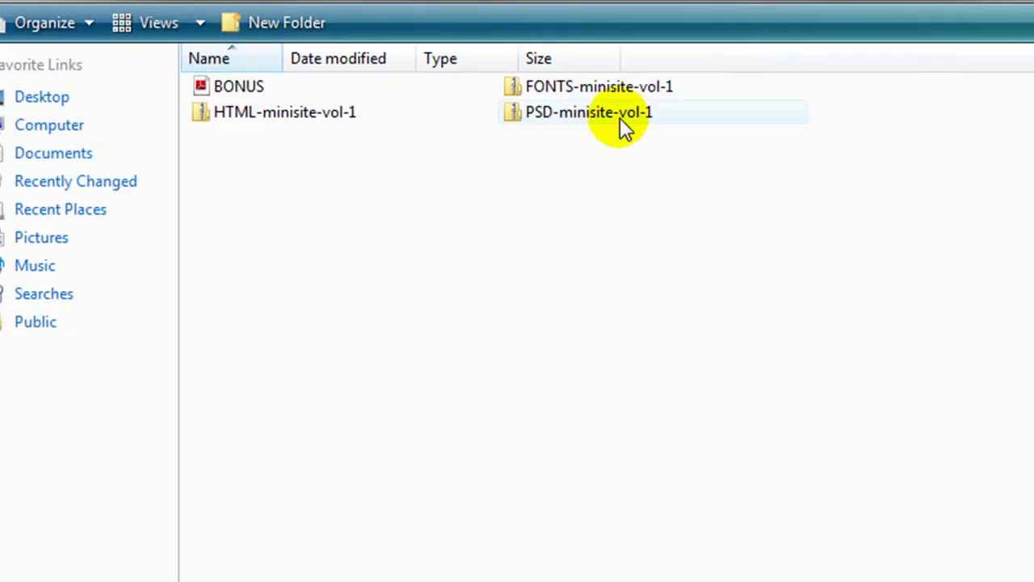
double_click(619, 113)
left_click(851, 470)
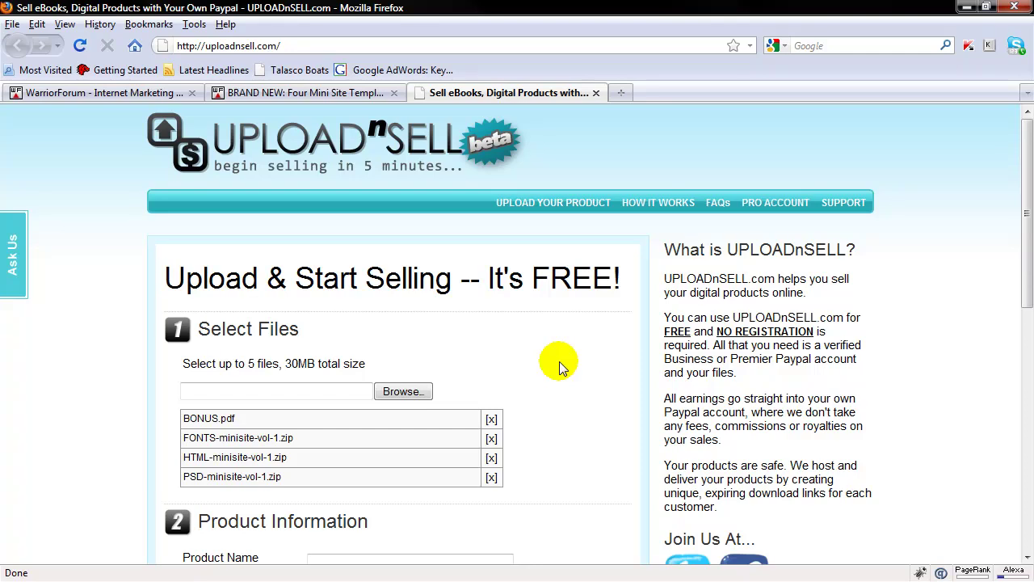
Step: Name the product 'Kidino Minisite Volume 1'
scroll(565, 367, "down", 2)
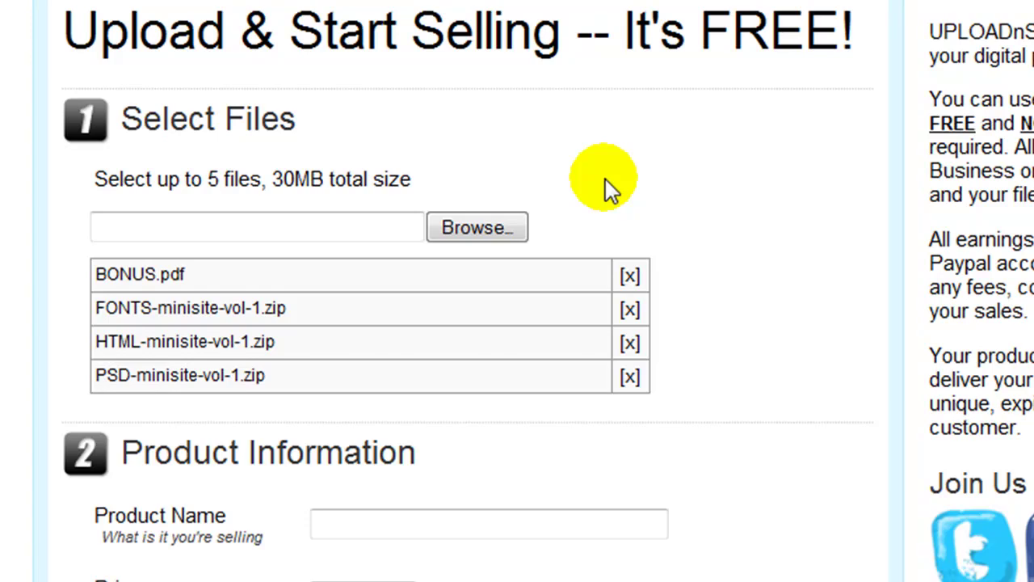
scroll(695, 190, "down", 5)
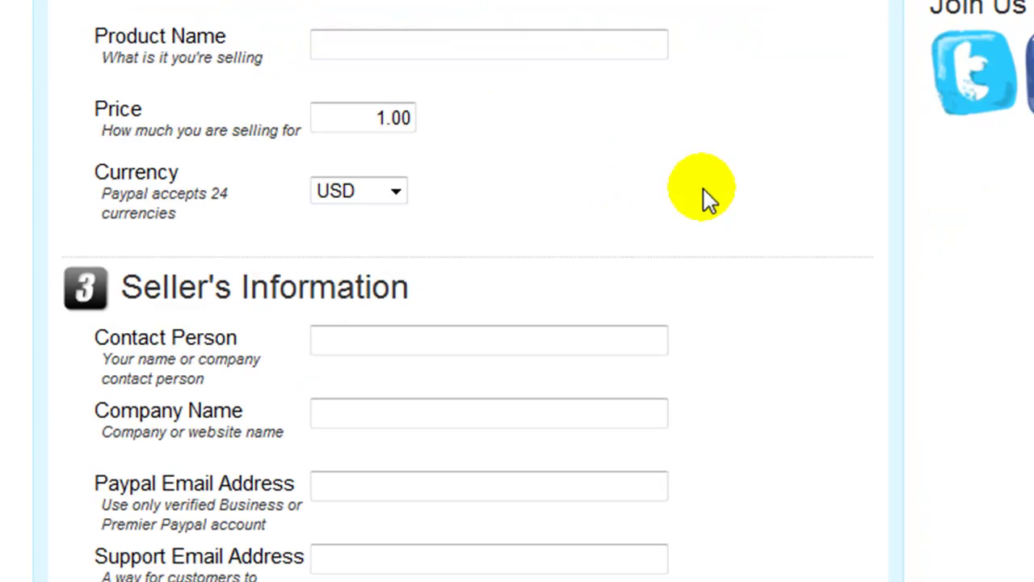
left_click(535, 58)
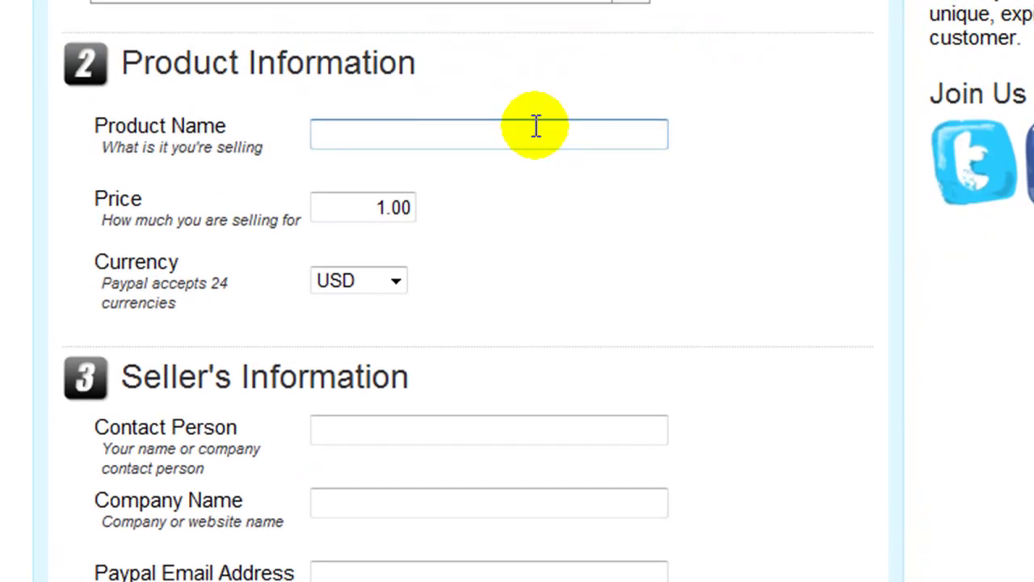
type("m")
key("BackSpace")
type("kIDINO")
key("ctrl+a")
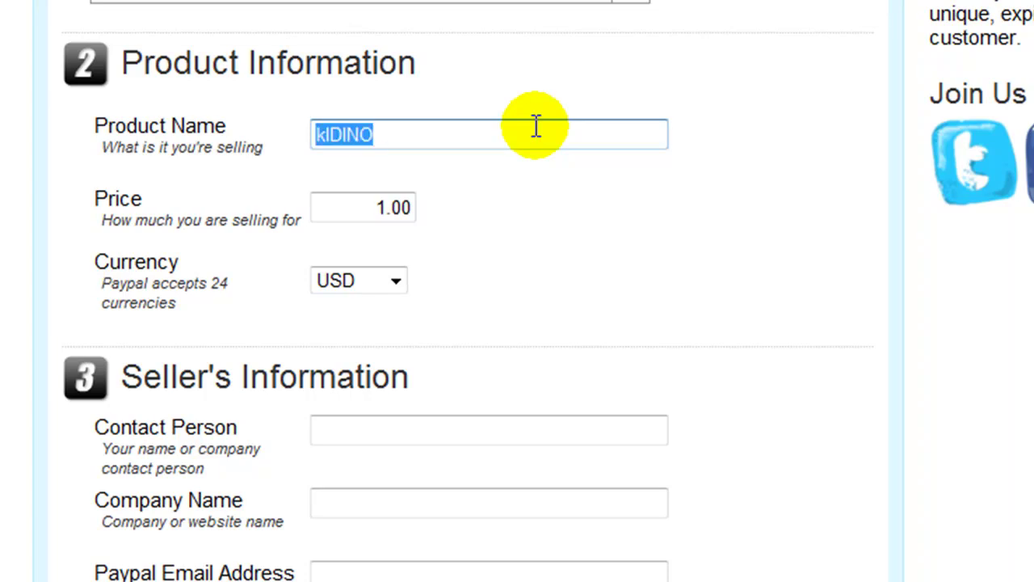
type("Kidino M")
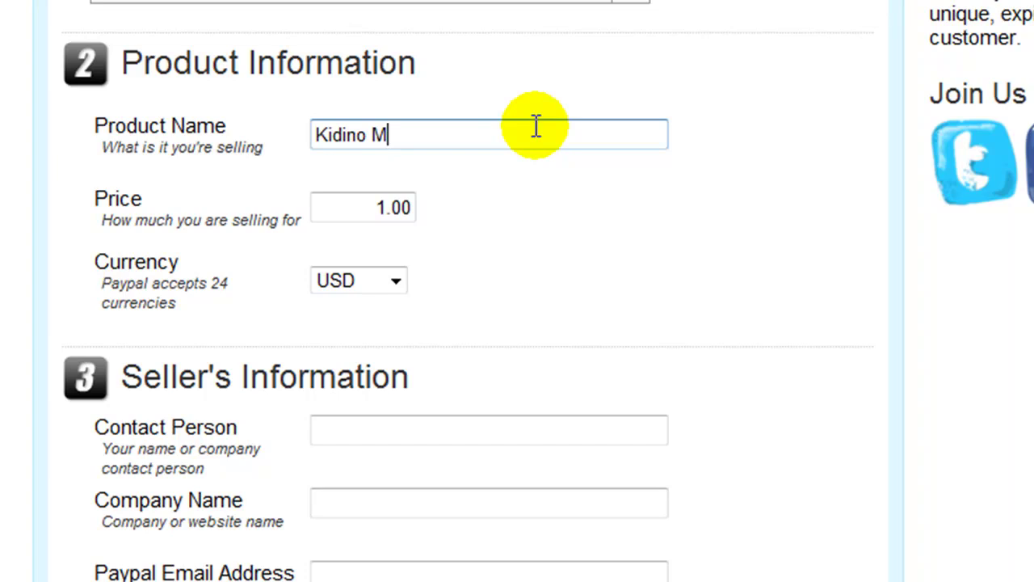
type("inisite")
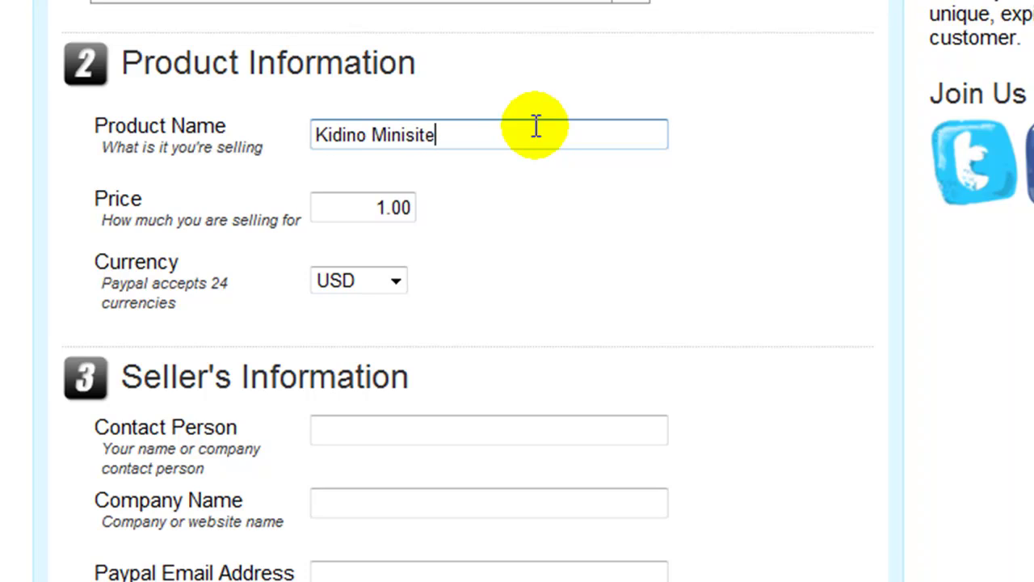
type(" Voluem")
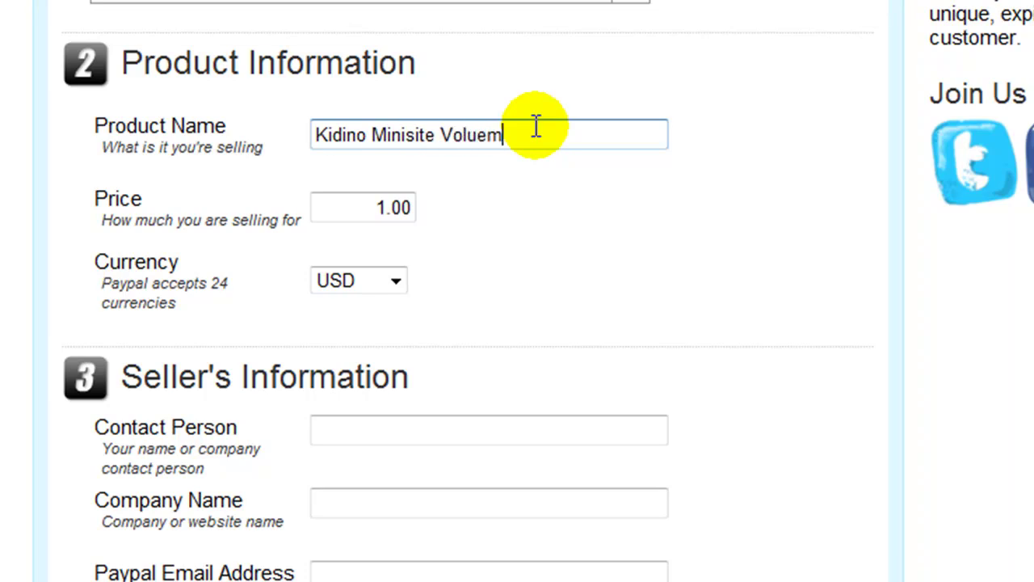
key("BackSpace")
key("BackSpace")
type("me 1")
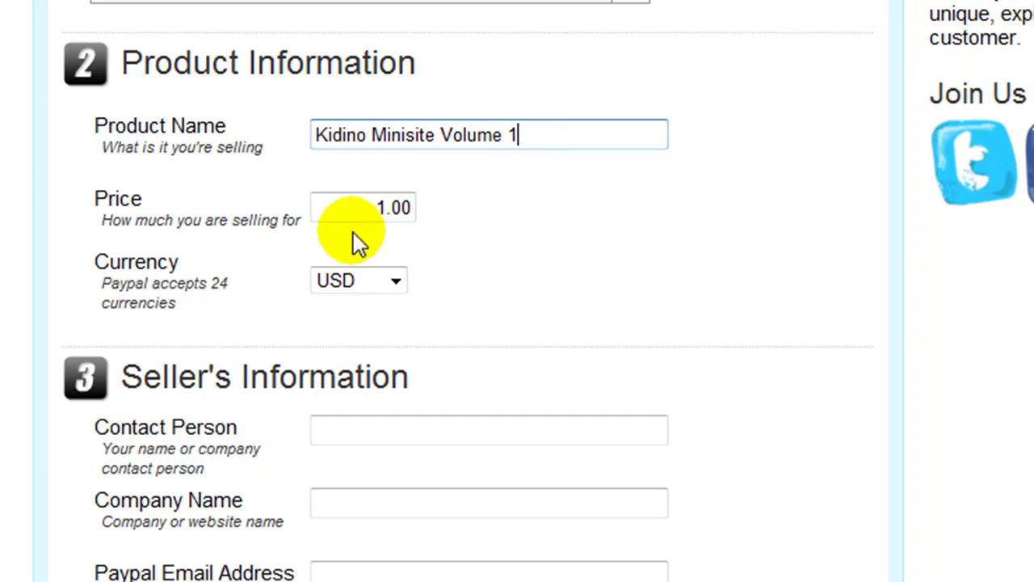
Step: Set the product price to 17.00 with USD as the currency
left_click(386, 209)
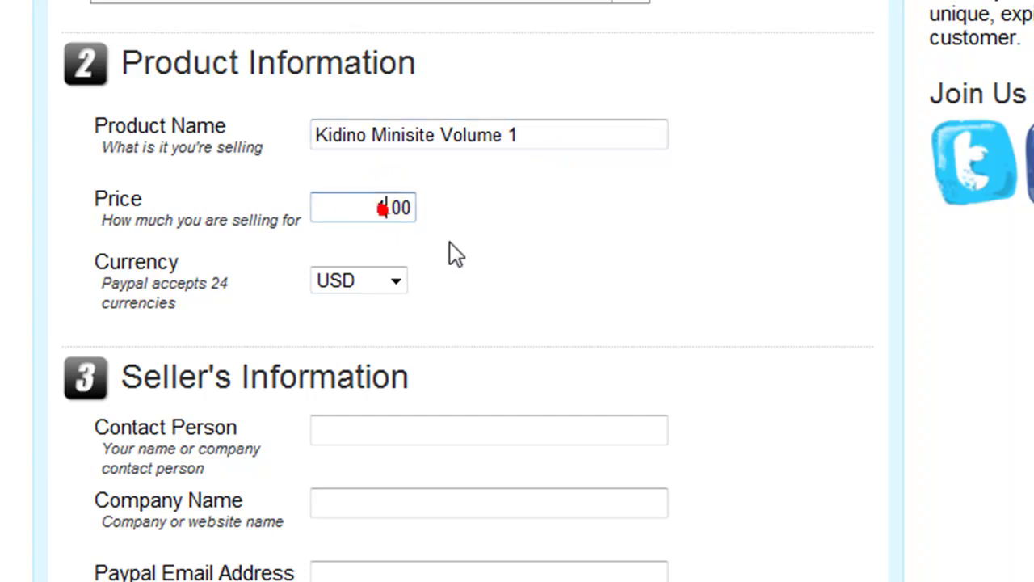
type("7")
left_click(488, 267)
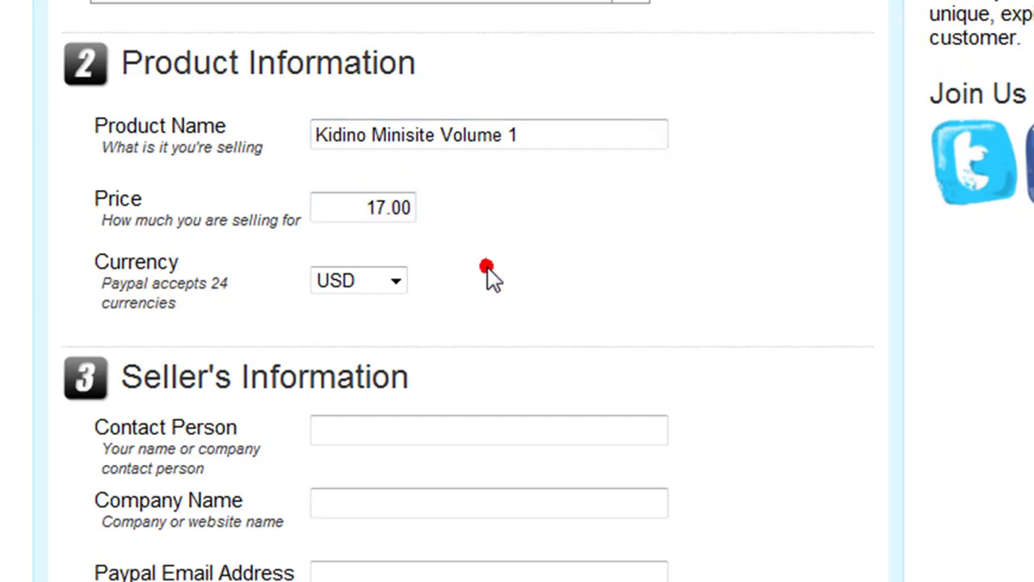
left_click(394, 284)
left_click(394, 284)
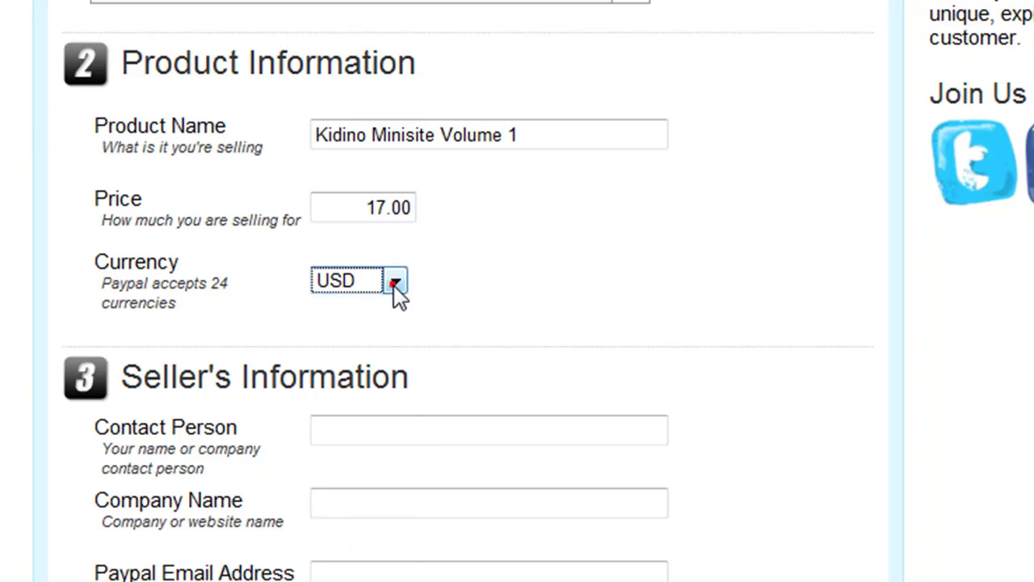
left_click(496, 267)
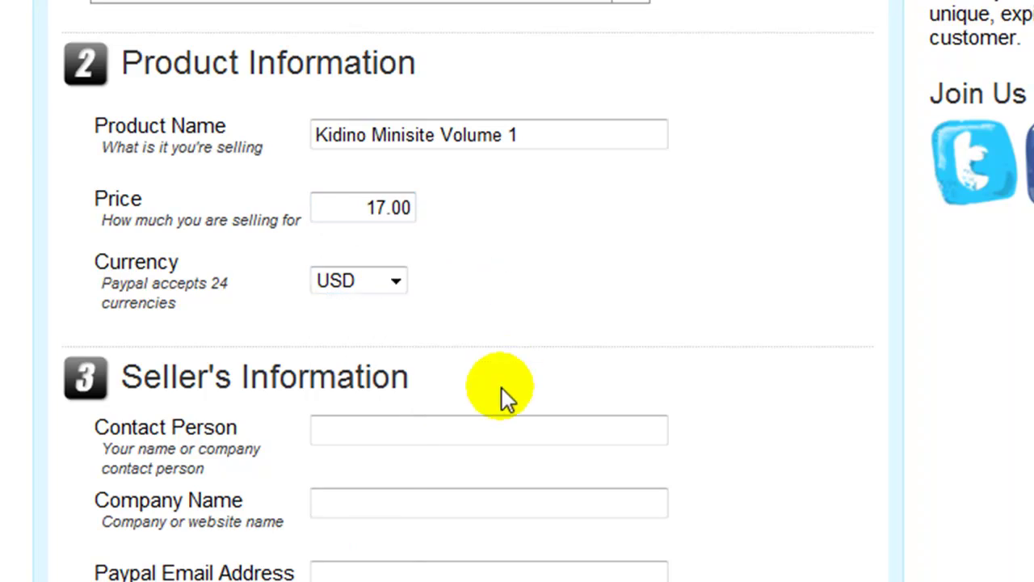
Step: Enter the contact person's full name and accept the suggested company name
left_click(482, 422)
type("Iszuddin ")
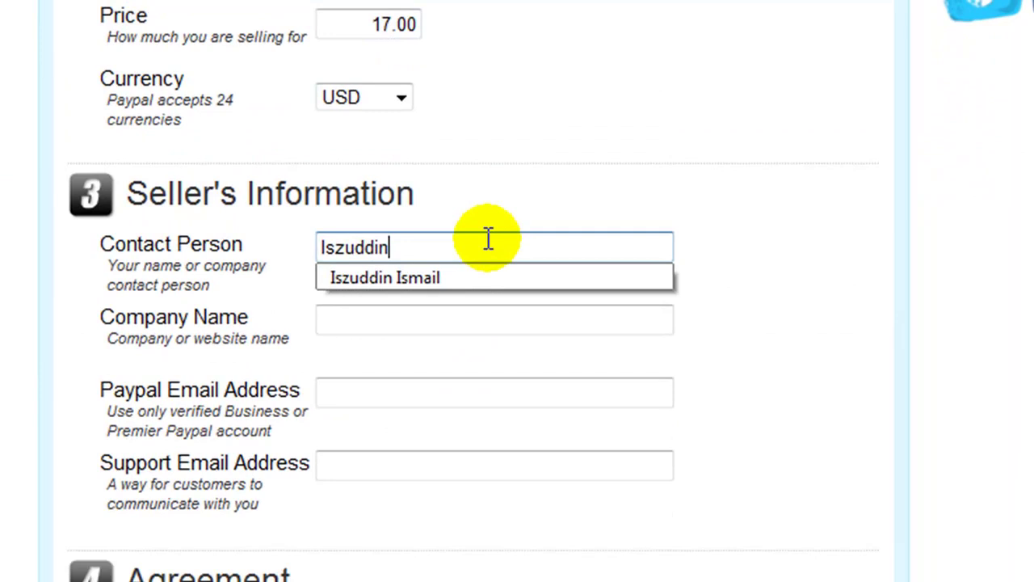
type("Ismail")
key("Tab")
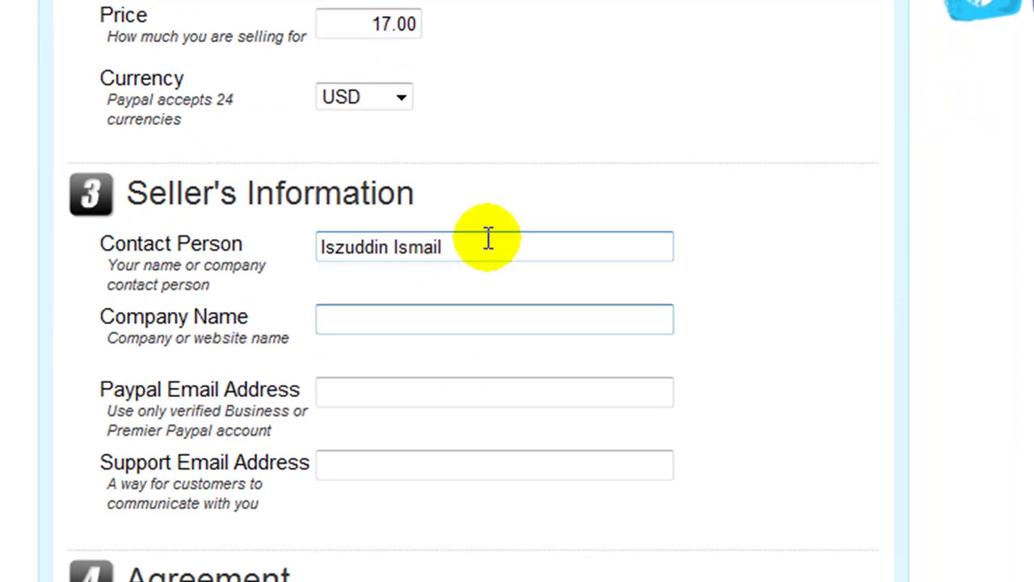
type("Keng")
key("Down")
key("Return")
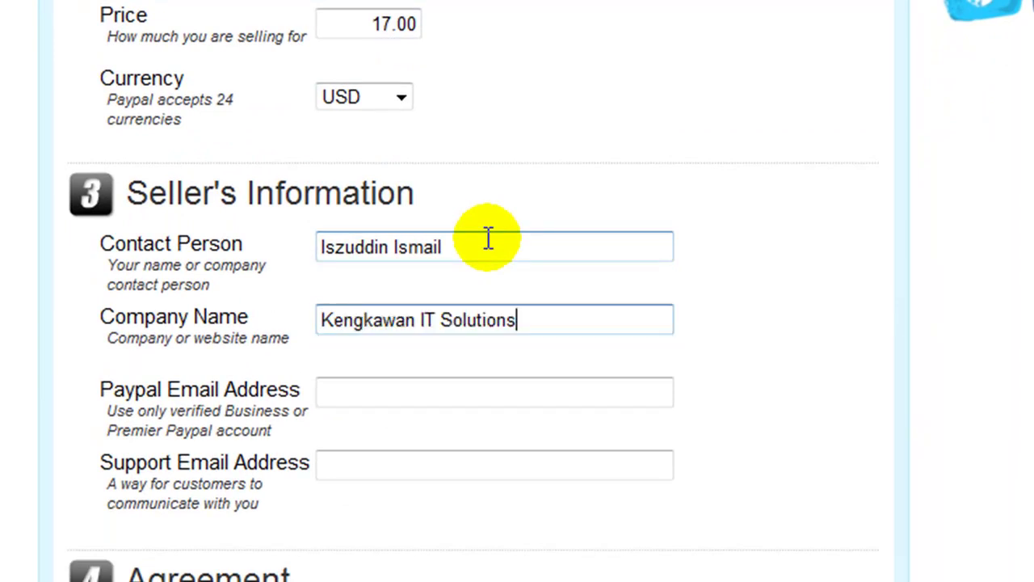
key("Tab")
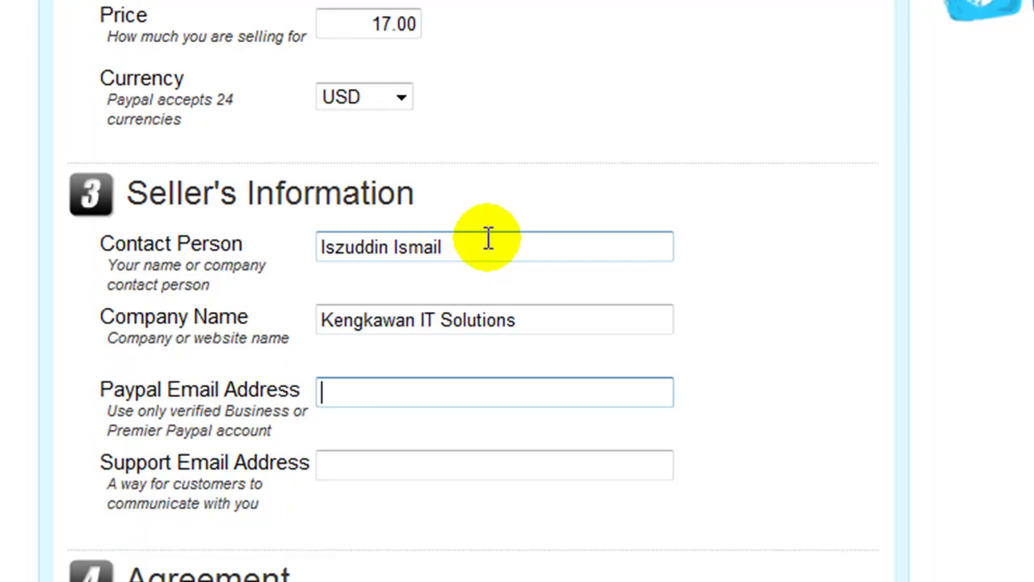
Step: Fill the PayPal and support email fields from their autocomplete suggestions
type("pay")
key("Down")
key("Return")
key("Tab")
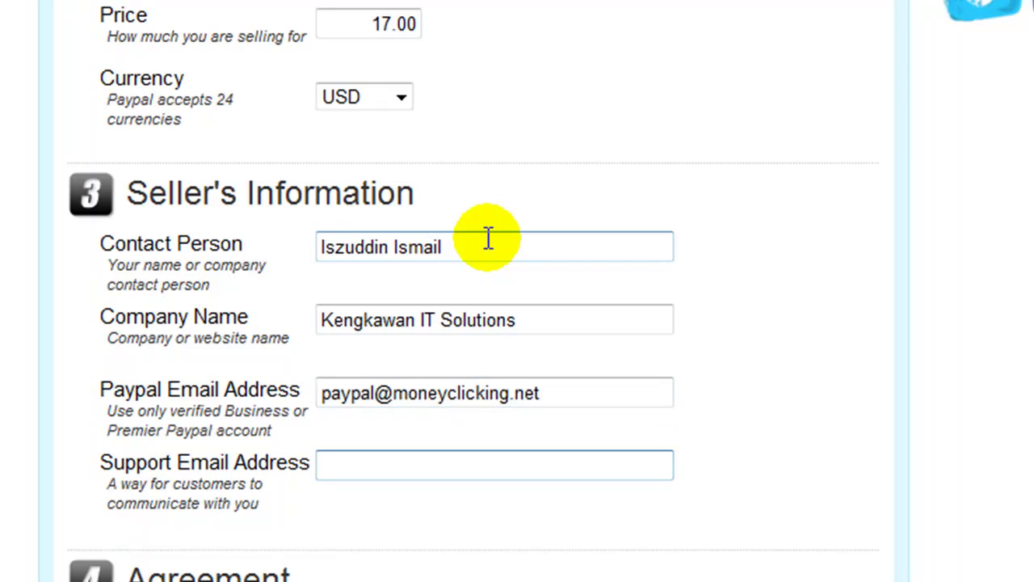
type("kidino")
key("Down")
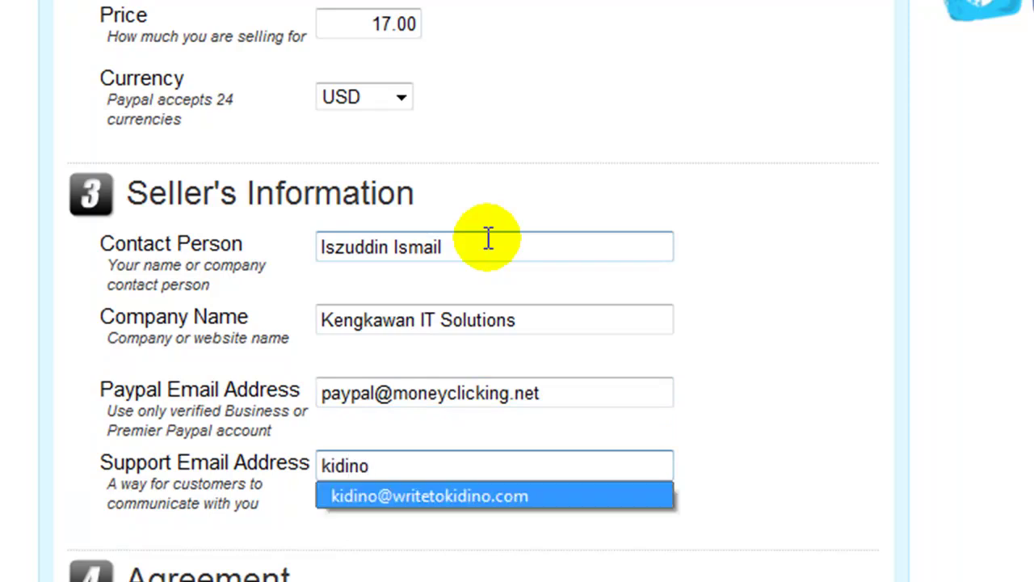
key("Return")
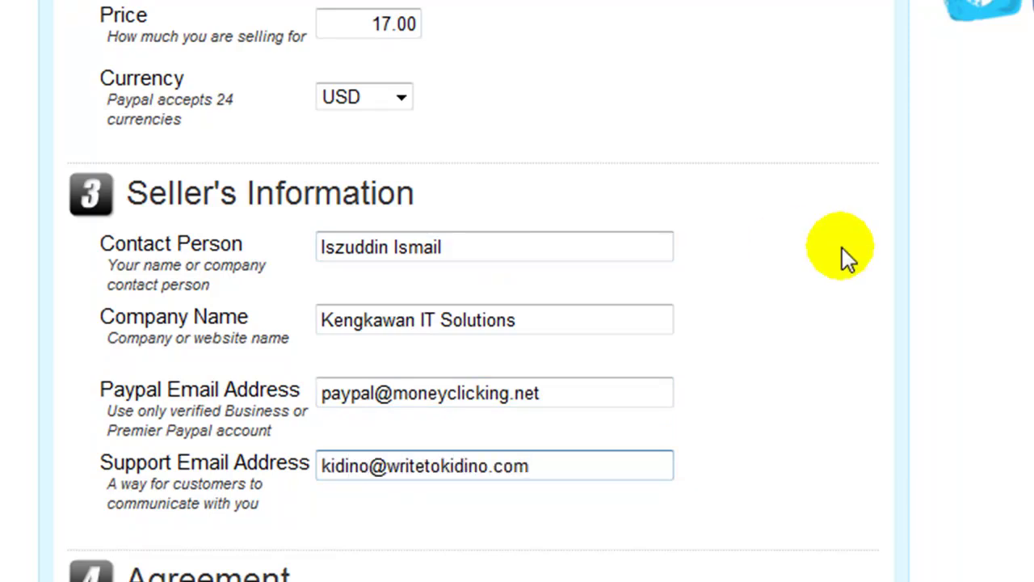
Step: Tick the 'I am a good person' and 'I agree to the Terms of Service' checkboxes
scroll(844, 254, "down", 4)
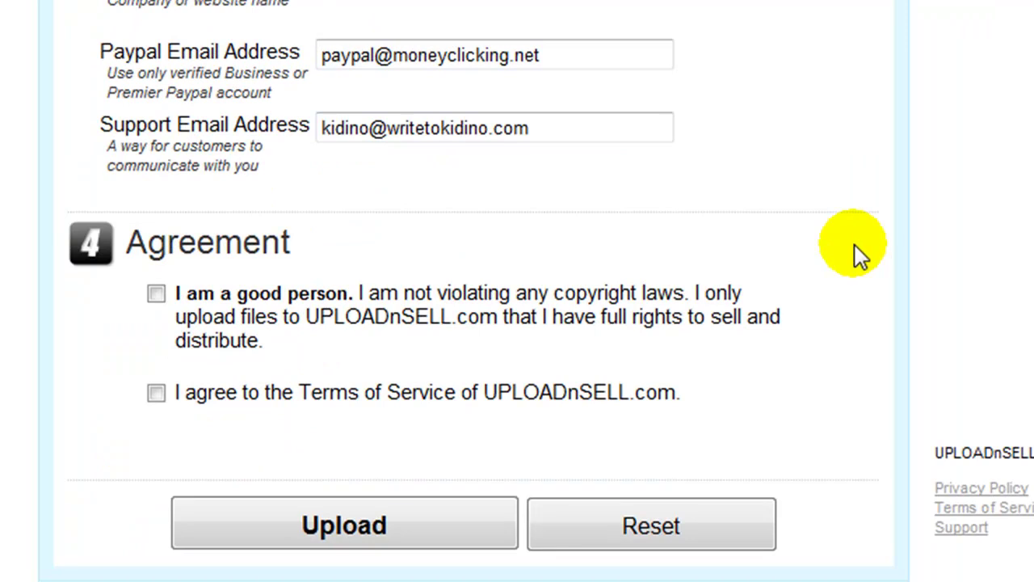
left_click(157, 294)
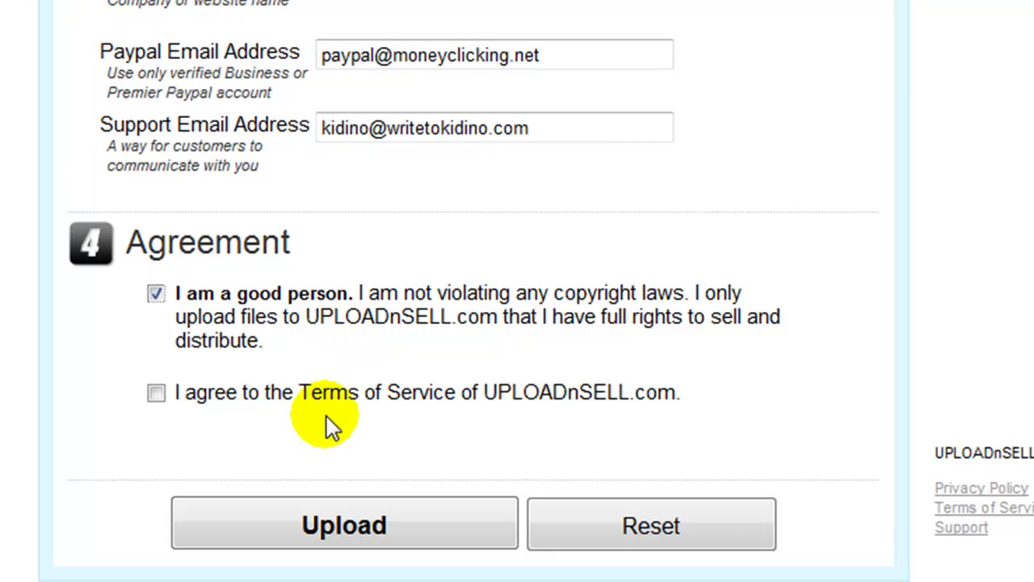
left_click(157, 392)
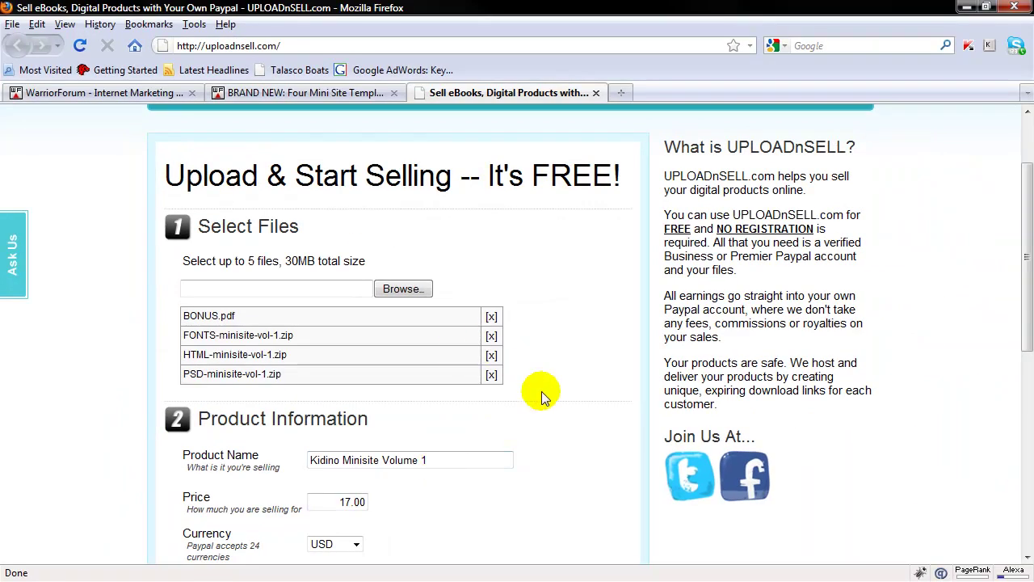
scroll(548, 420, "down", 4)
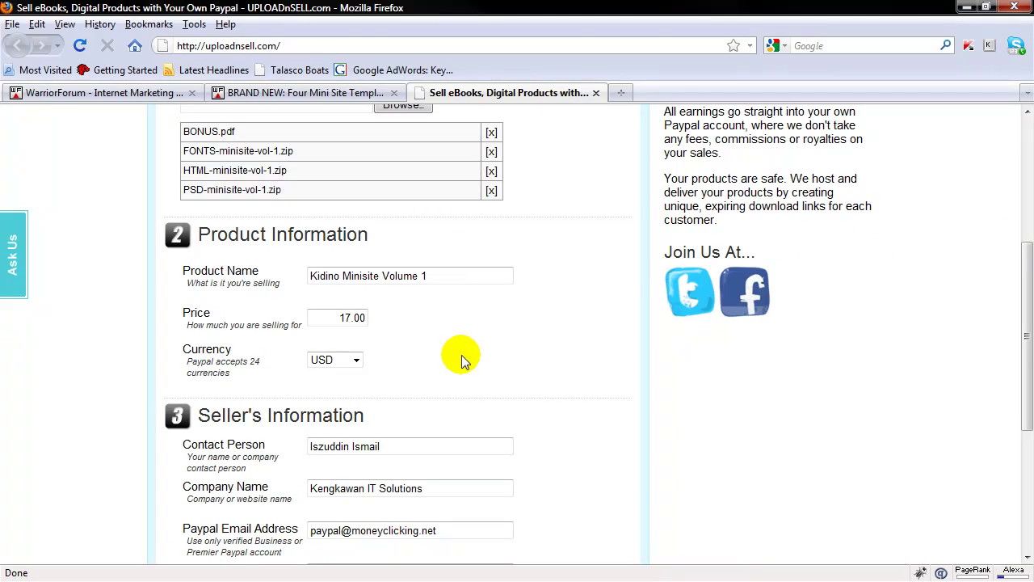
scroll(462, 361, "down", 6)
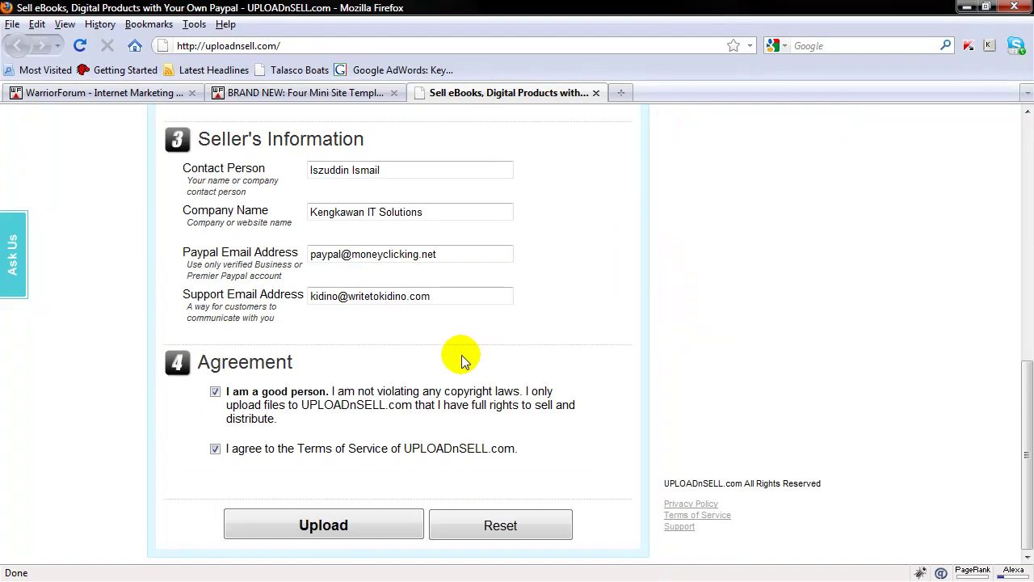
Step: Submit the upload form and expand the [+] progress details until the buy link appears
left_click(321, 526)
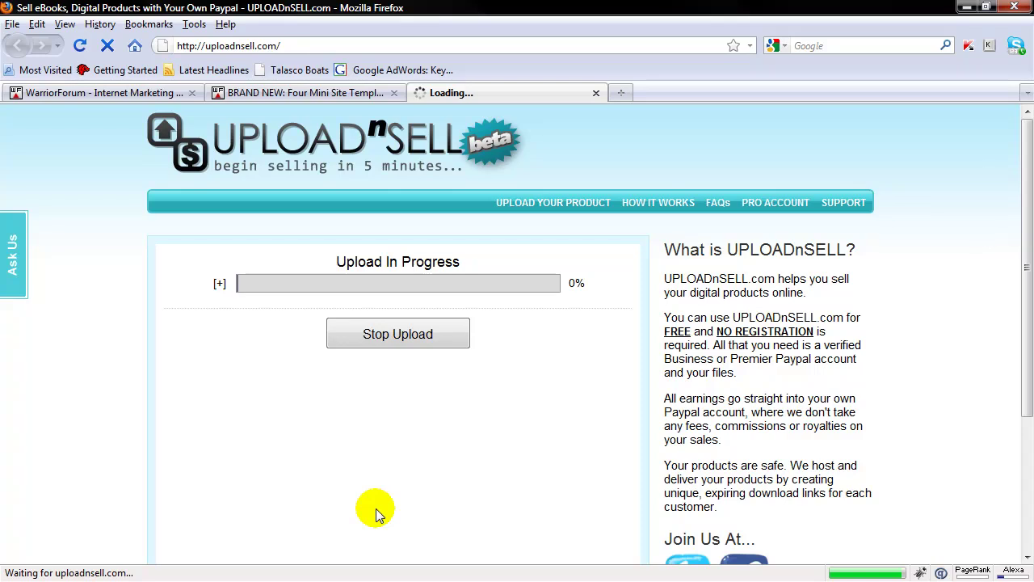
left_click(219, 284)
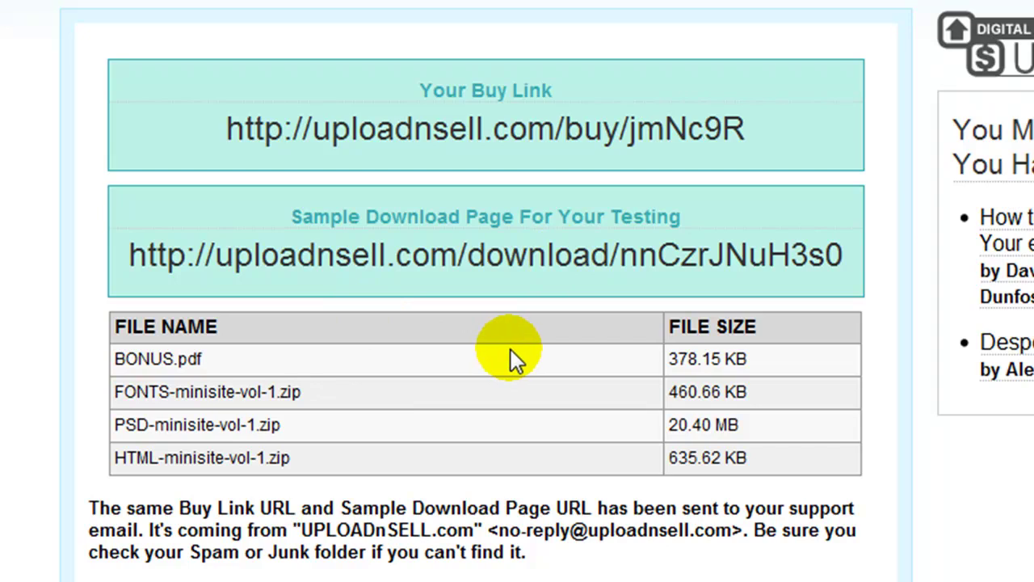
Step: Select the whole buy link URL and copy it via the right-click menu
scroll(510, 349, "down", 2)
scroll(512, 344, "up", 2)
triple_click(621, 126)
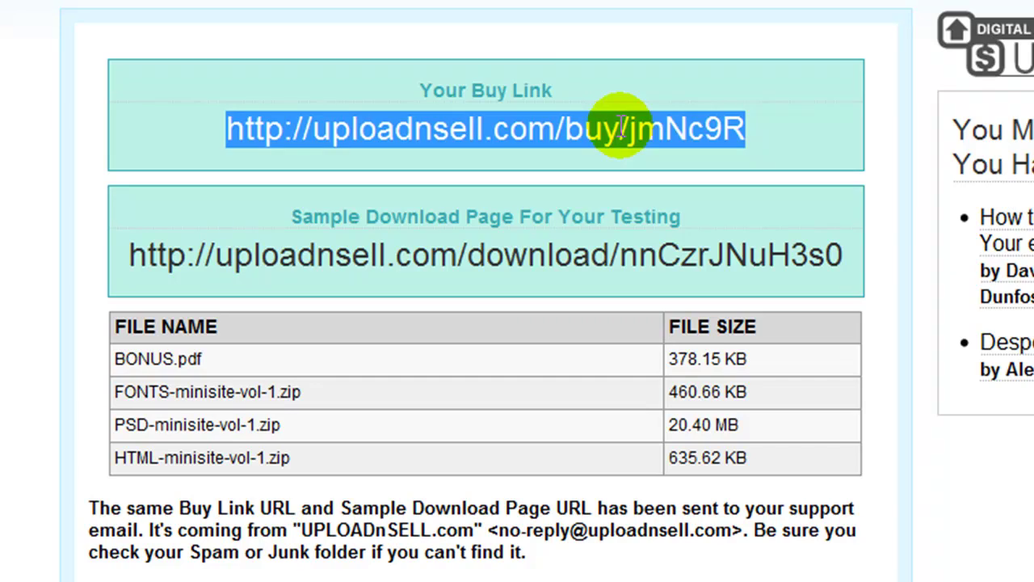
left_click(769, 121)
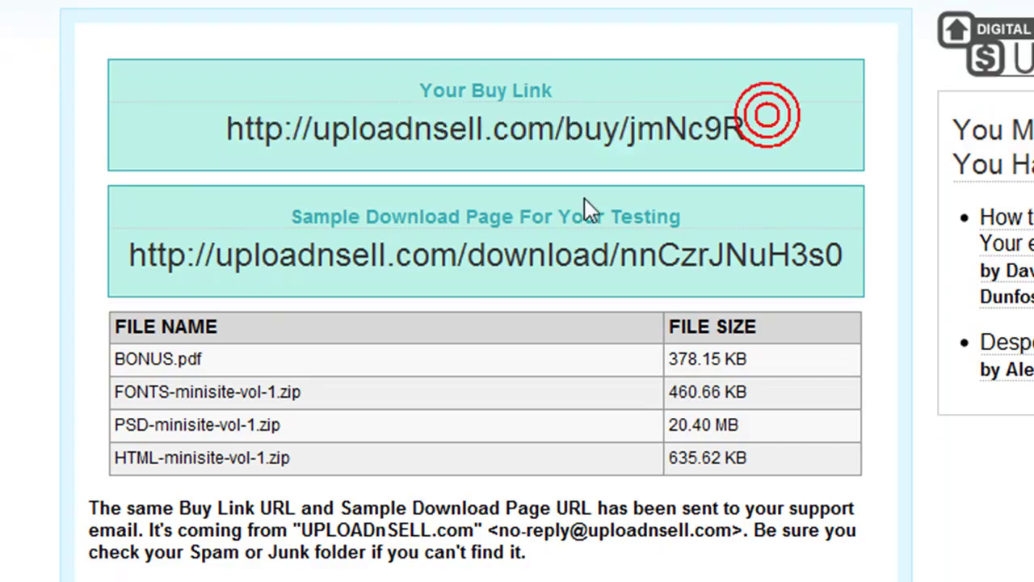
triple_click(605, 117)
right_click(606, 122)
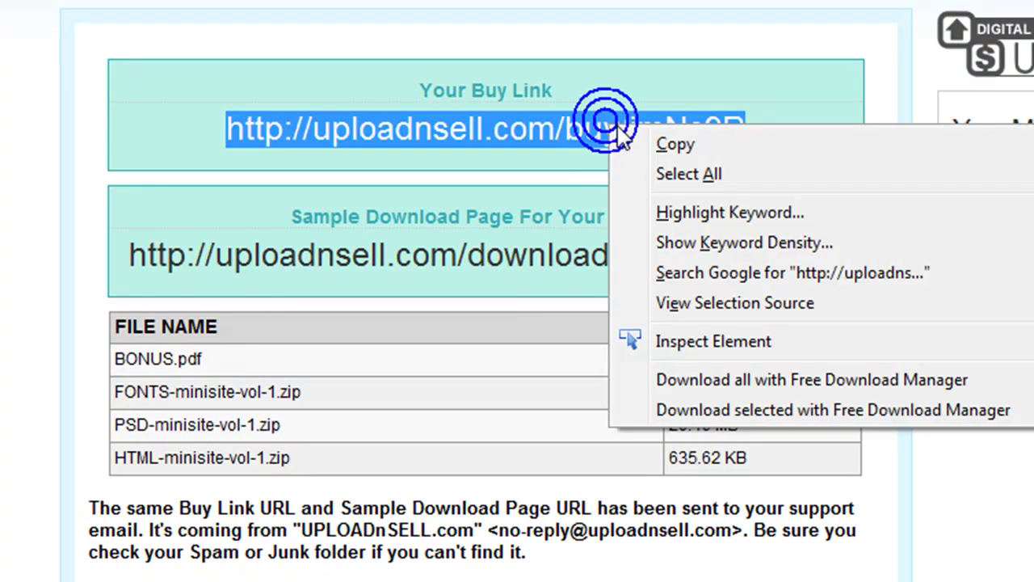
left_click(651, 143)
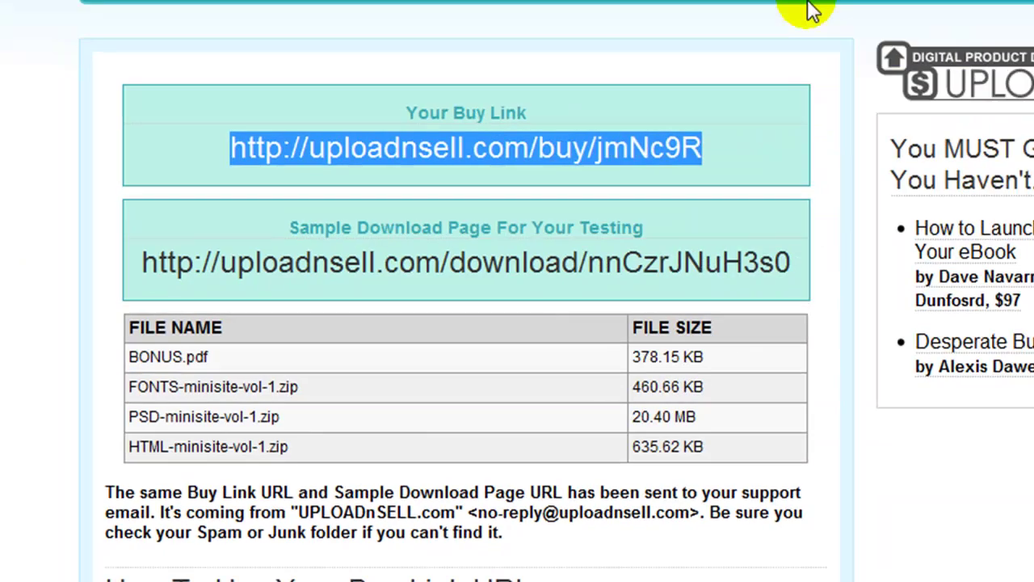
Step: Load the copied buy link in a new tab to reach the $17.00 PayPal checkout
key("ctrl+t")
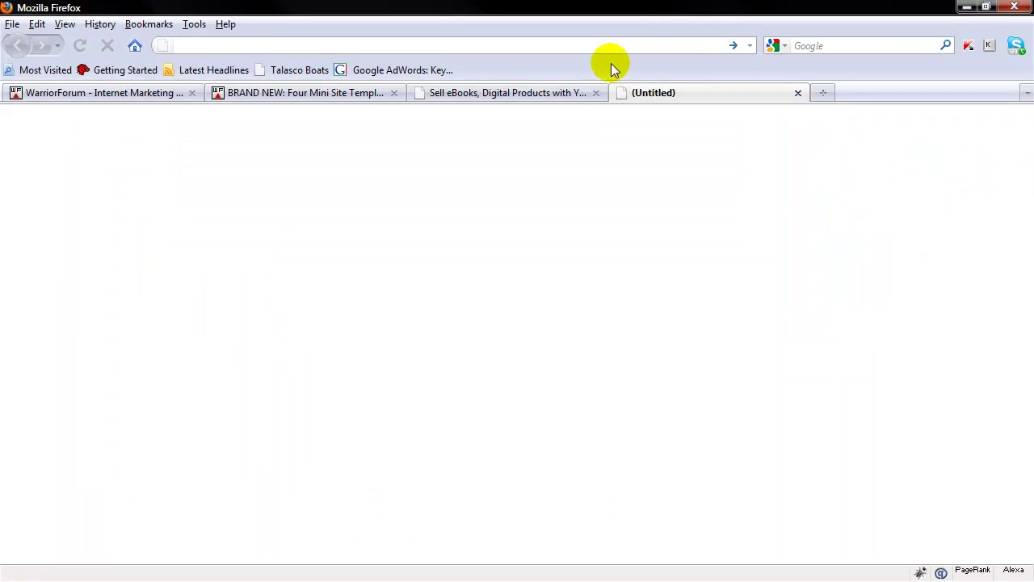
left_click(610, 49)
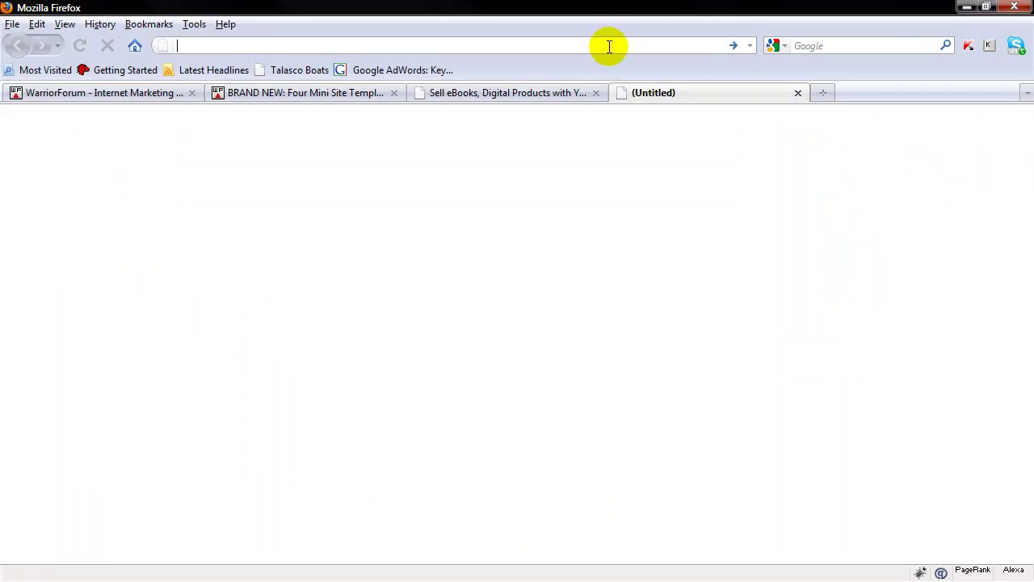
key("ctrl+v")
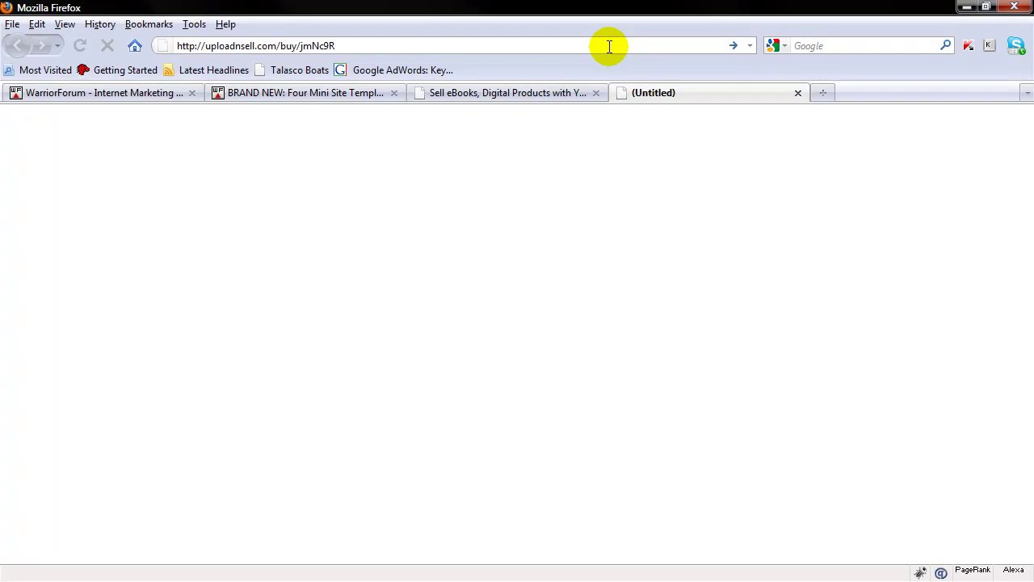
key("Return")
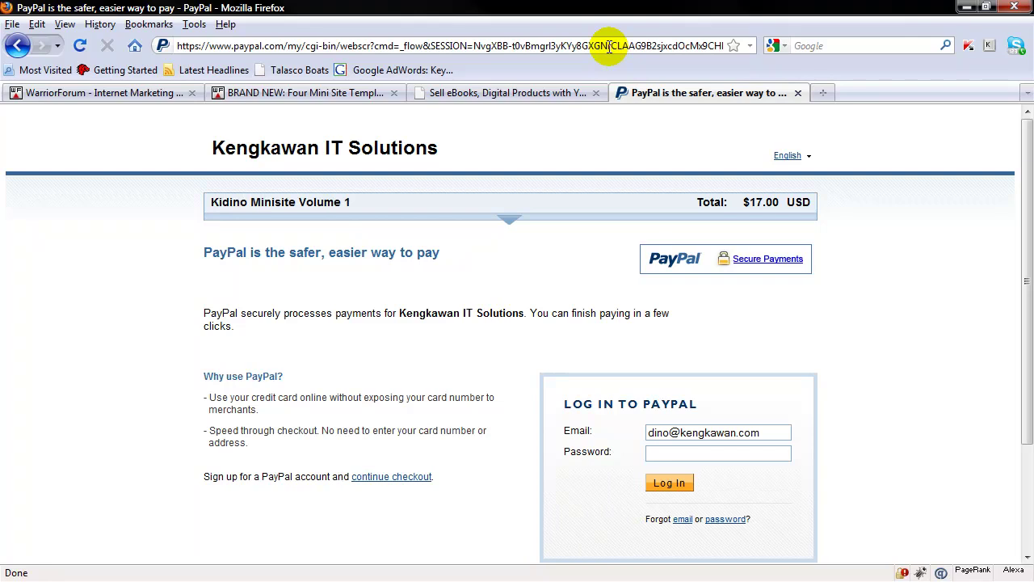
Step: Copy the Sample Download Page URL and load it in the PayPal checkout tab
left_click(507, 92)
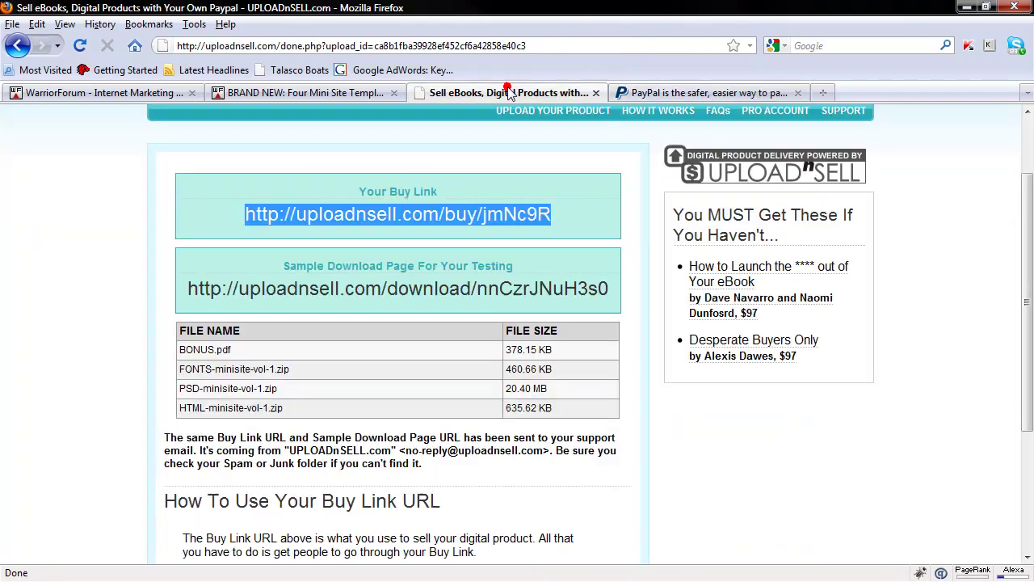
triple_click(496, 287)
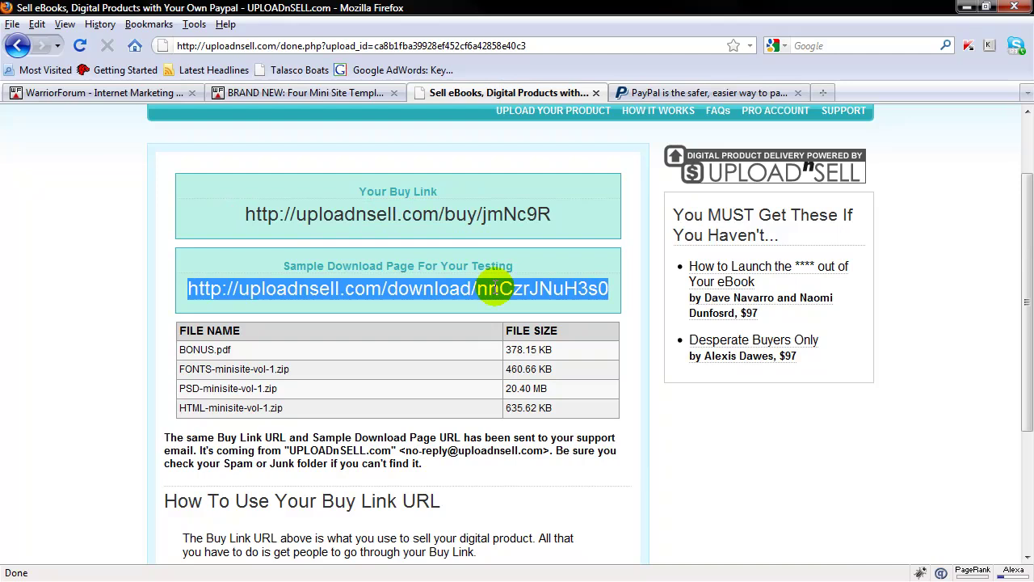
left_click(717, 92)
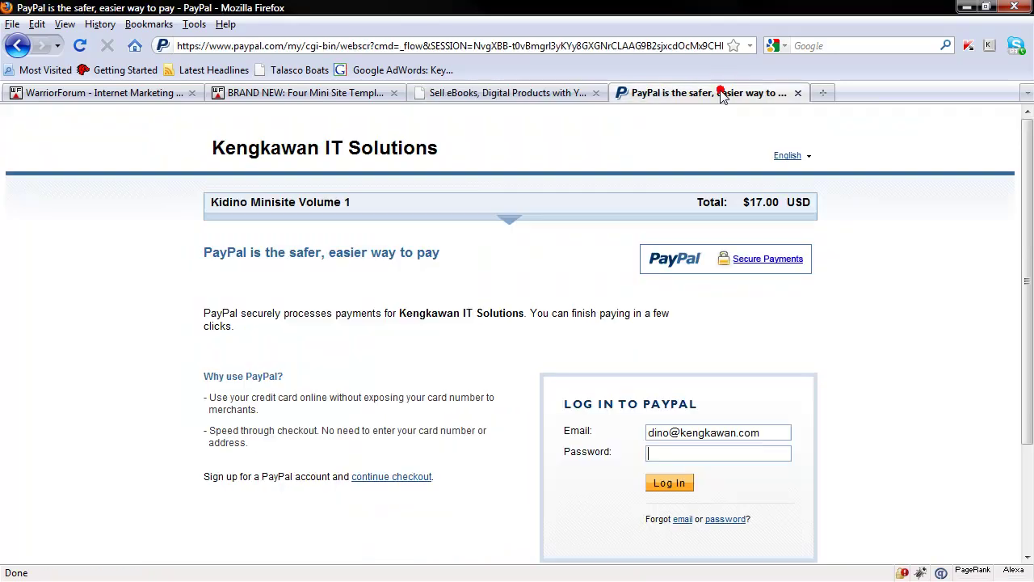
left_click(702, 46)
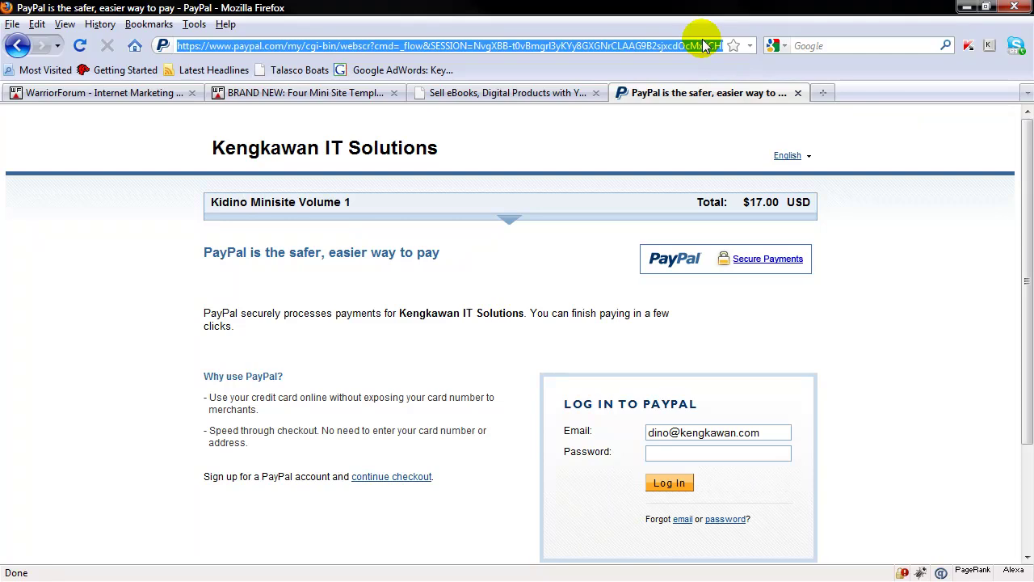
key("ctrl+v")
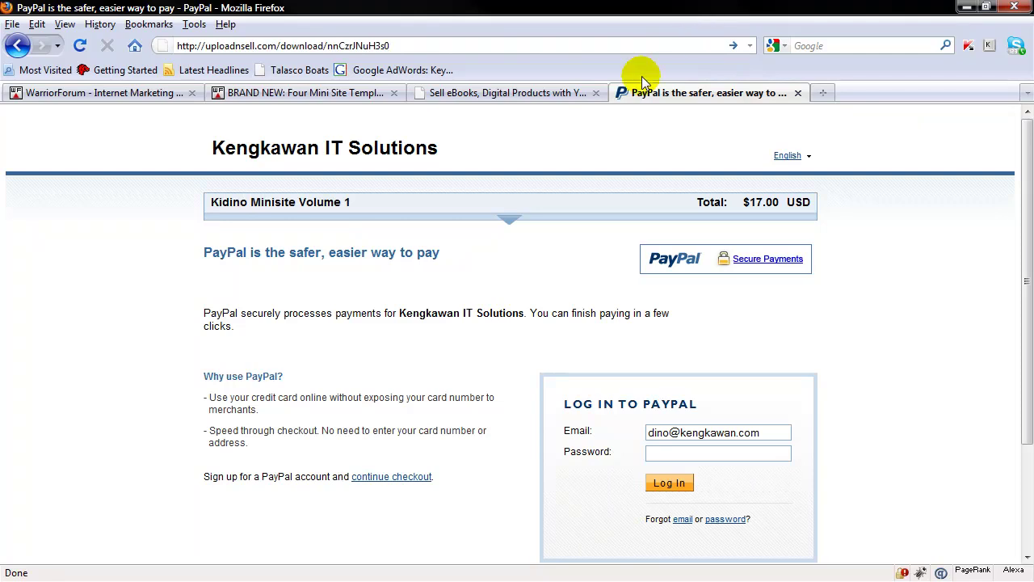
left_click(550, 93)
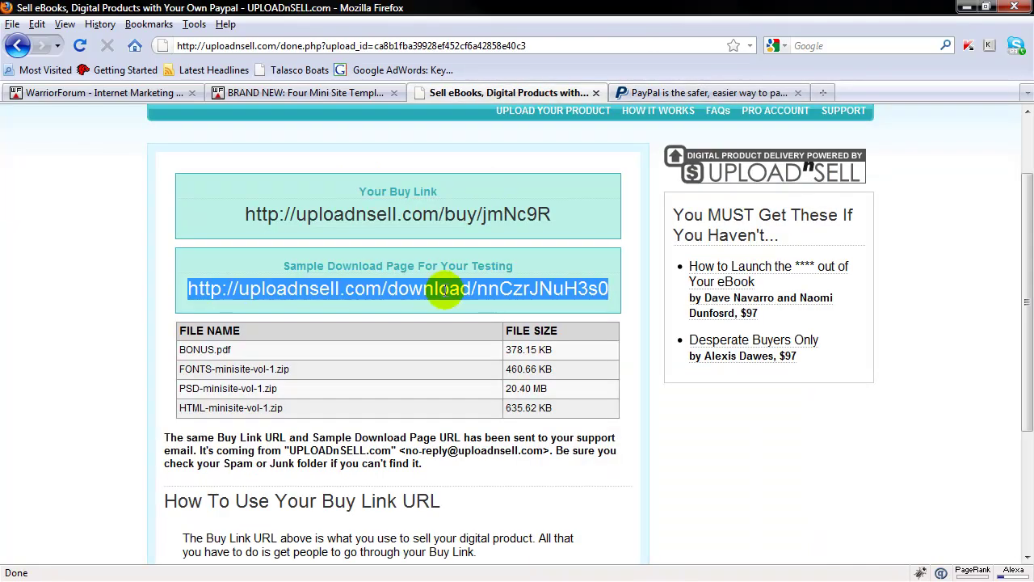
left_click(714, 91)
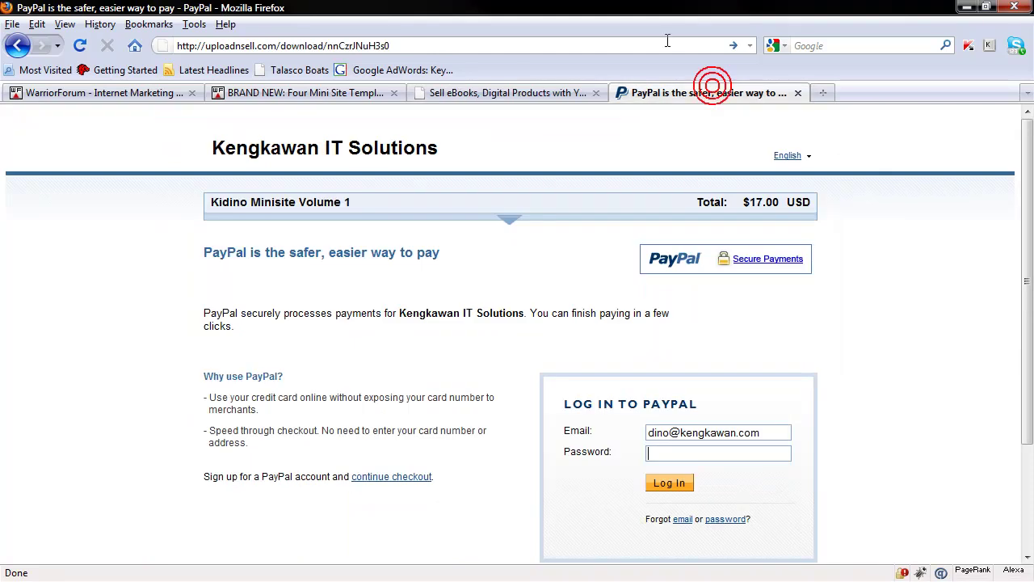
double_click(668, 40)
left_click(668, 41)
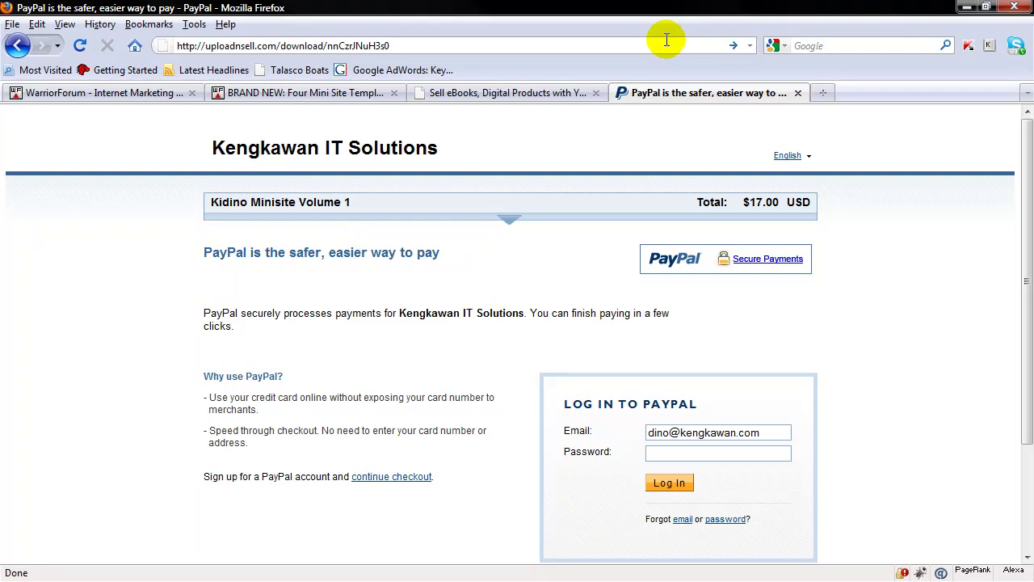
left_click(733, 45)
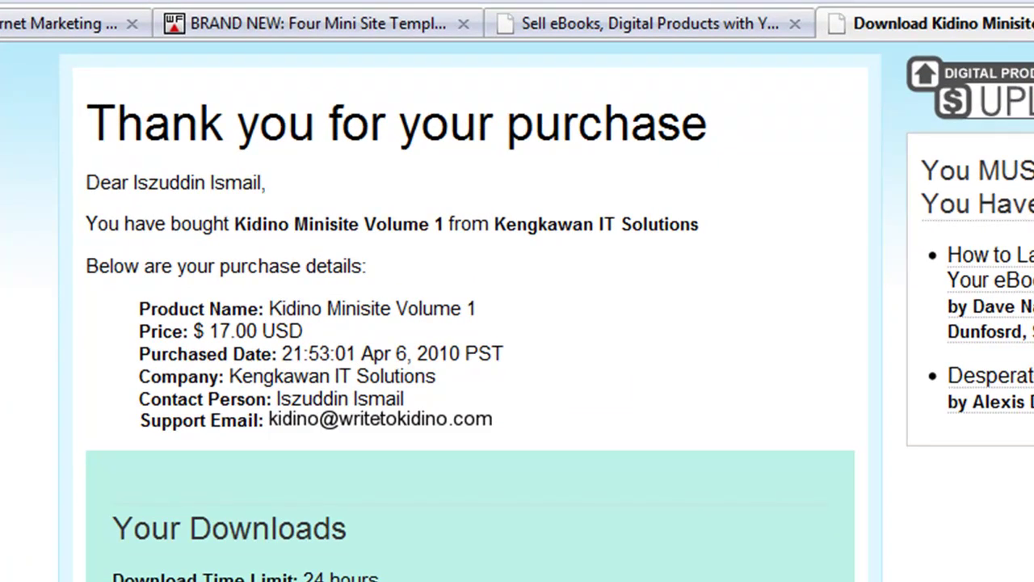
Step: Scroll down to the Your Downloads section with its four file links
scroll(468, 324, "down", 3)
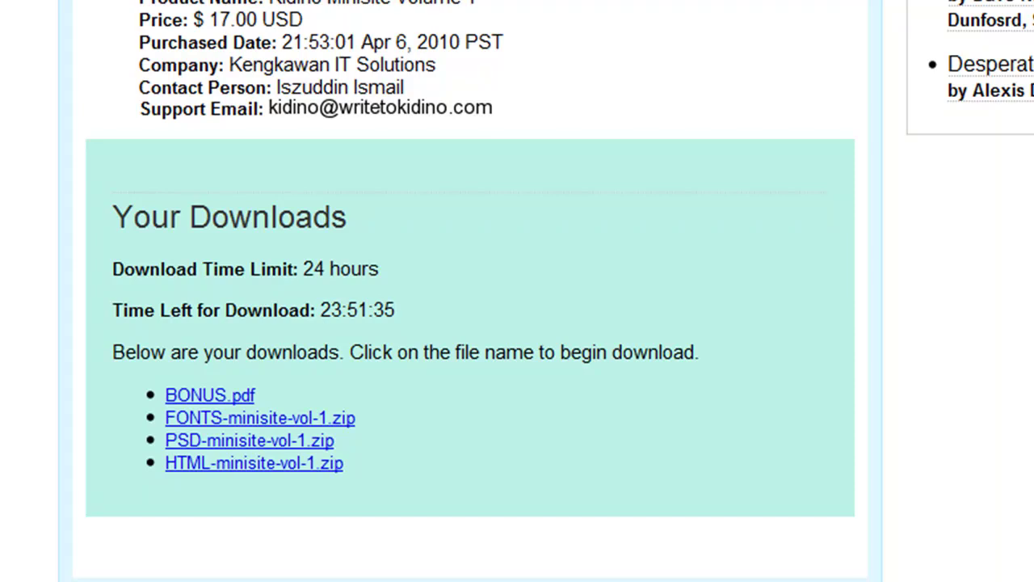
Step: Download HTML-minisite-vol-1.zip to the Downloads folder, declining the ZIP preview
left_click(273, 464)
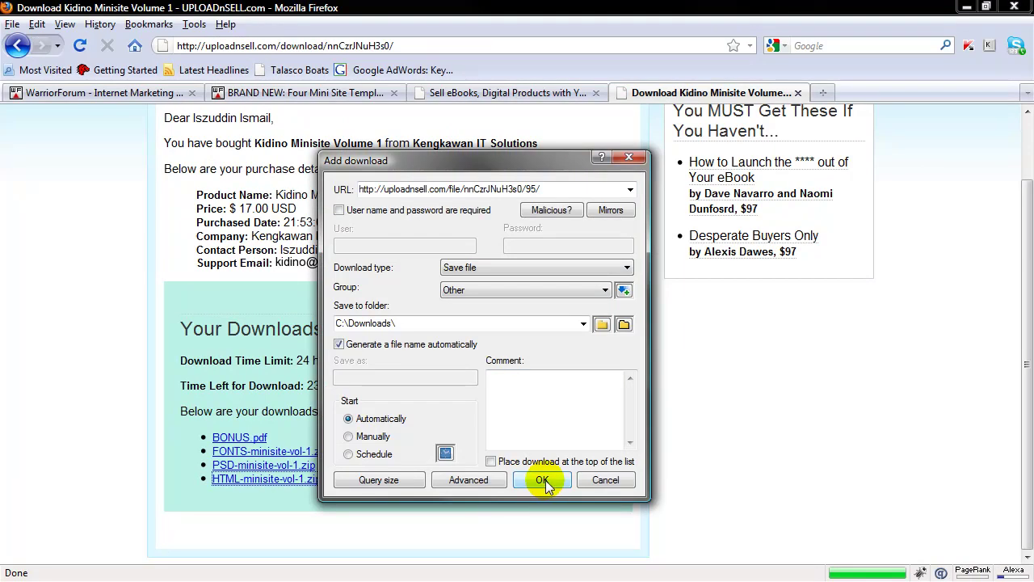
left_click(542, 480)
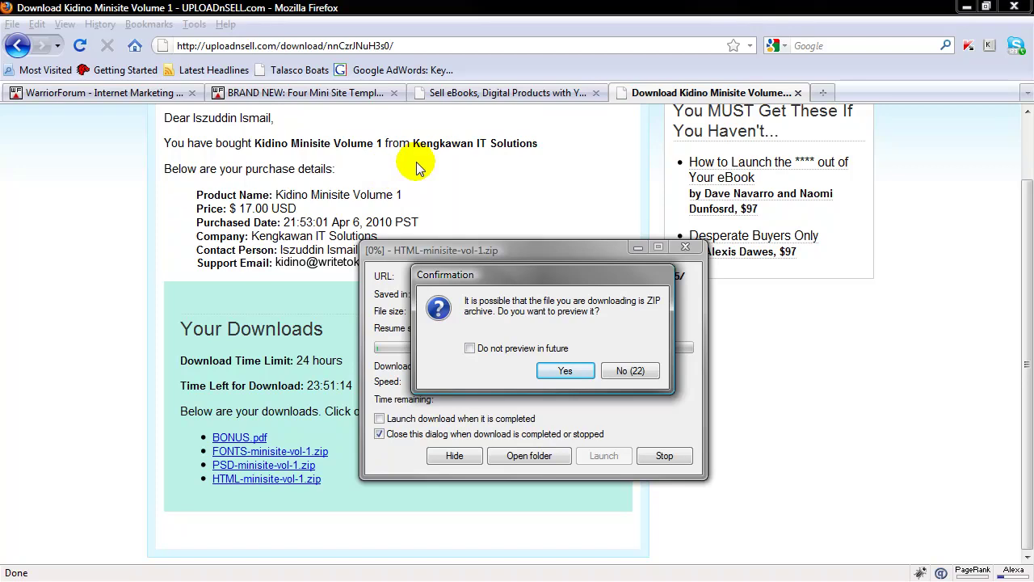
left_click(633, 371)
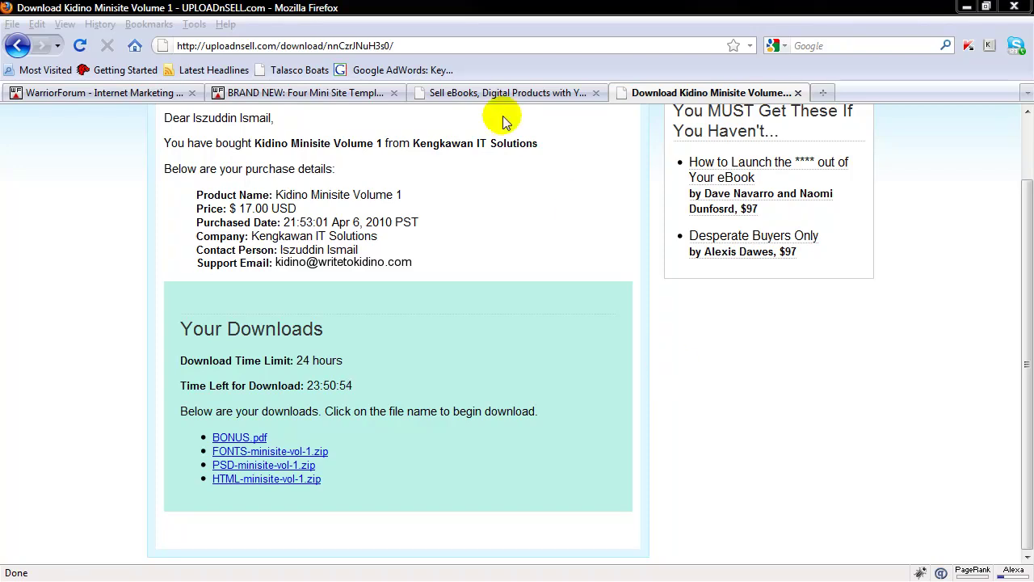
left_click(493, 89)
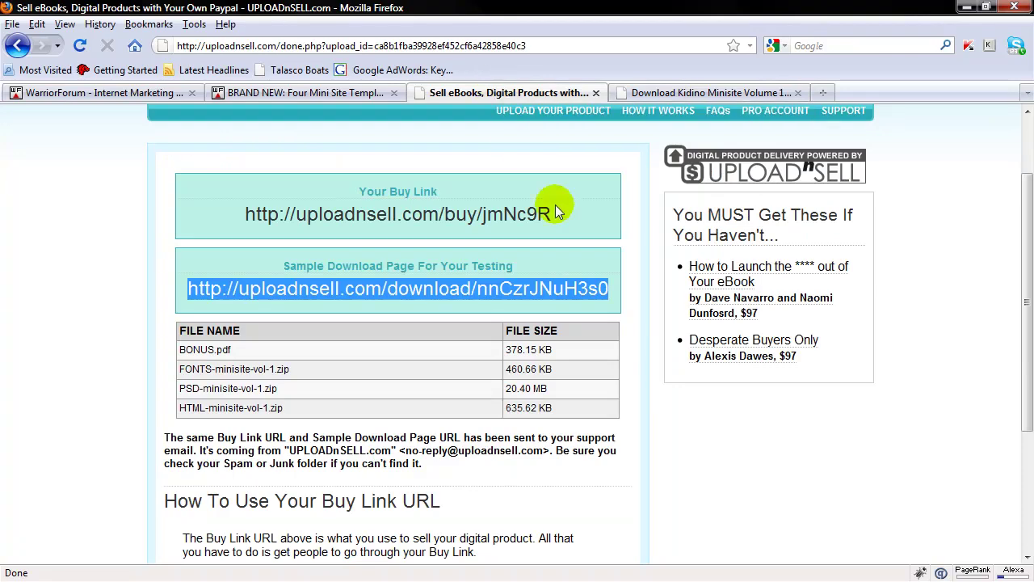
left_click_drag(569, 216, 244, 215)
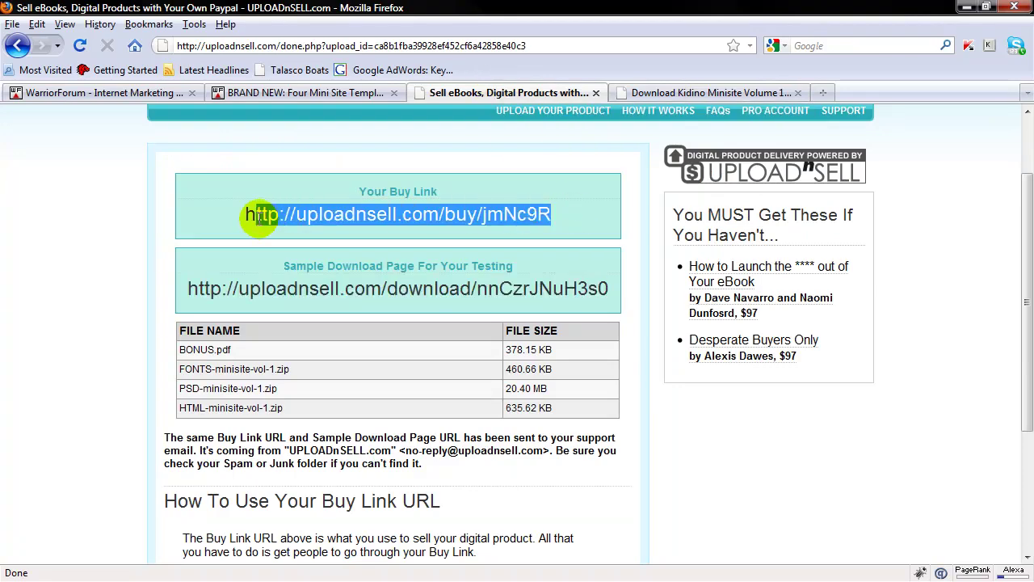
right_click(299, 214)
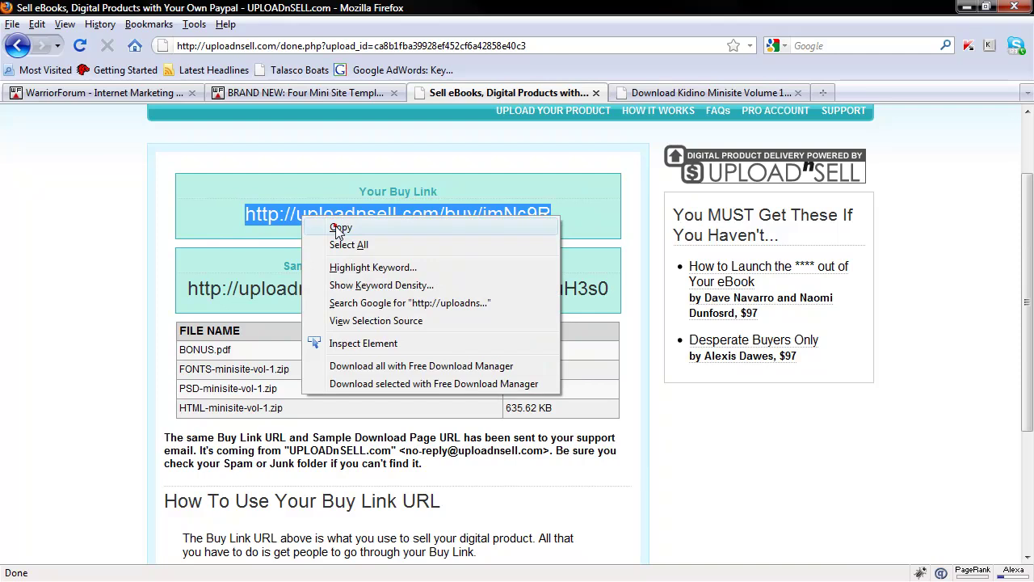
left_click(336, 225)
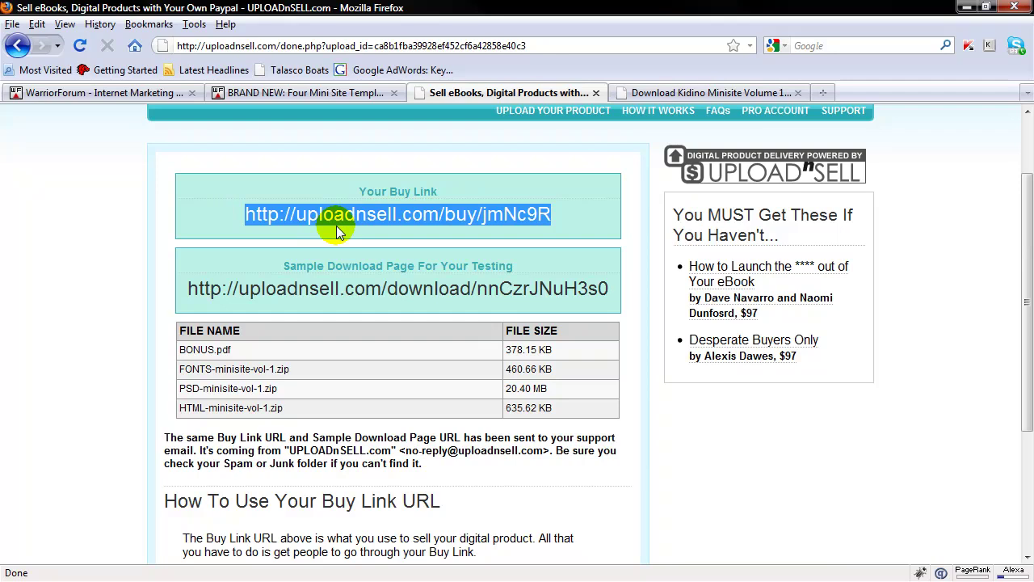
left_click(314, 95)
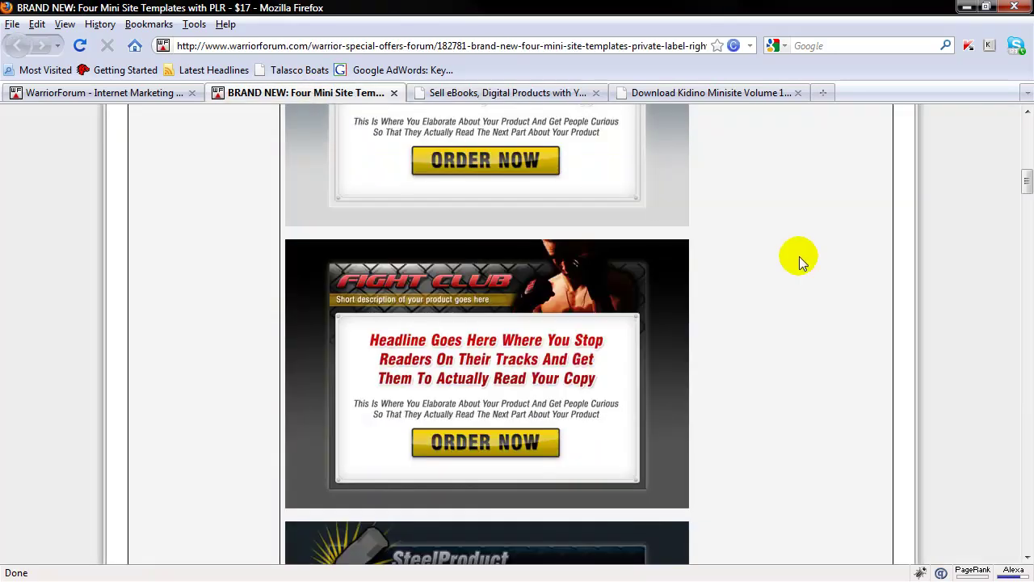
scroll(864, 295, "up", 5)
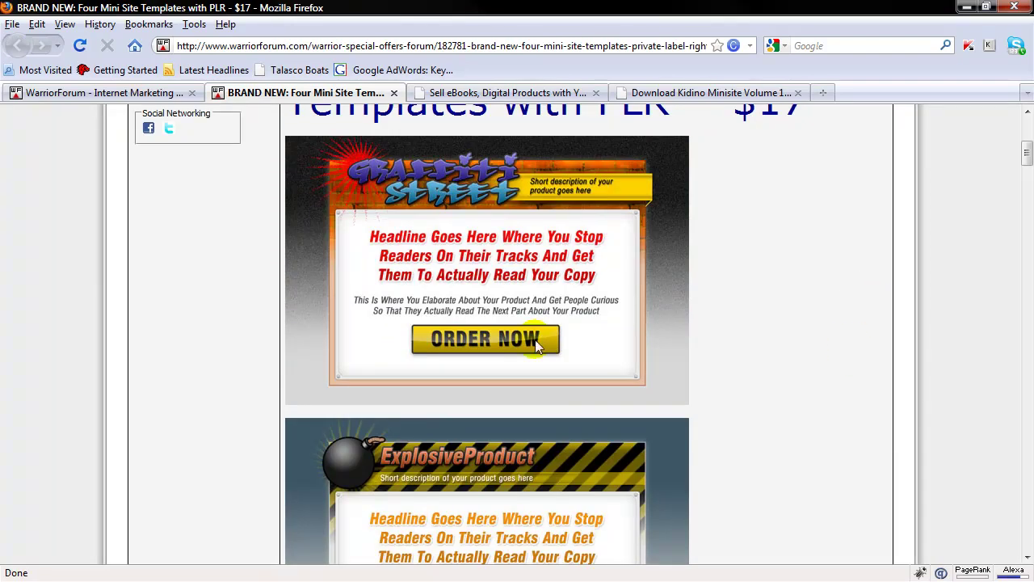
Step: On the Edit Post page, find the order-button link line and its image code
left_click(117, 94)
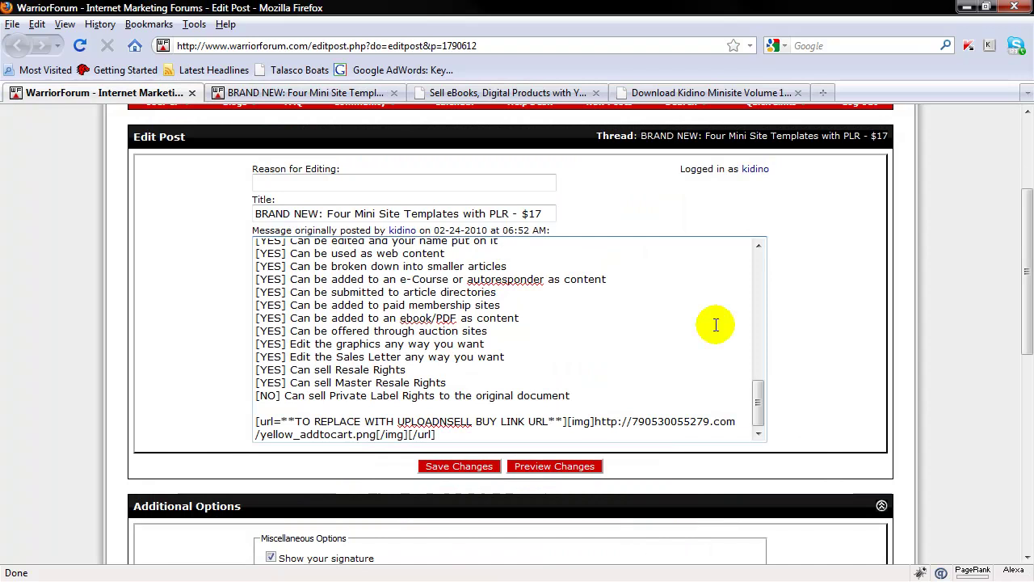
scroll(716, 325, "down", 2)
scroll(817, 245, "up", 1)
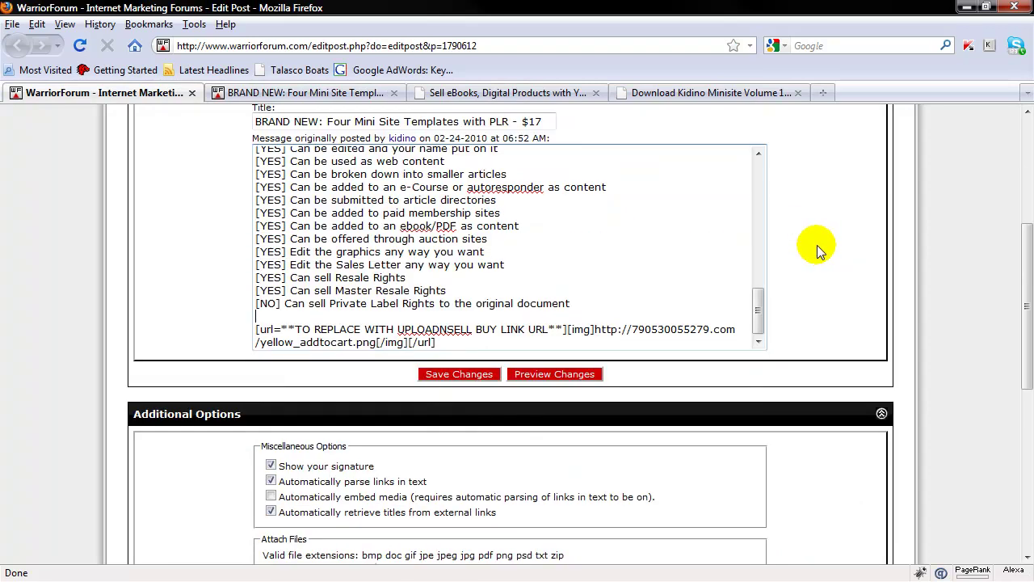
left_click(446, 329)
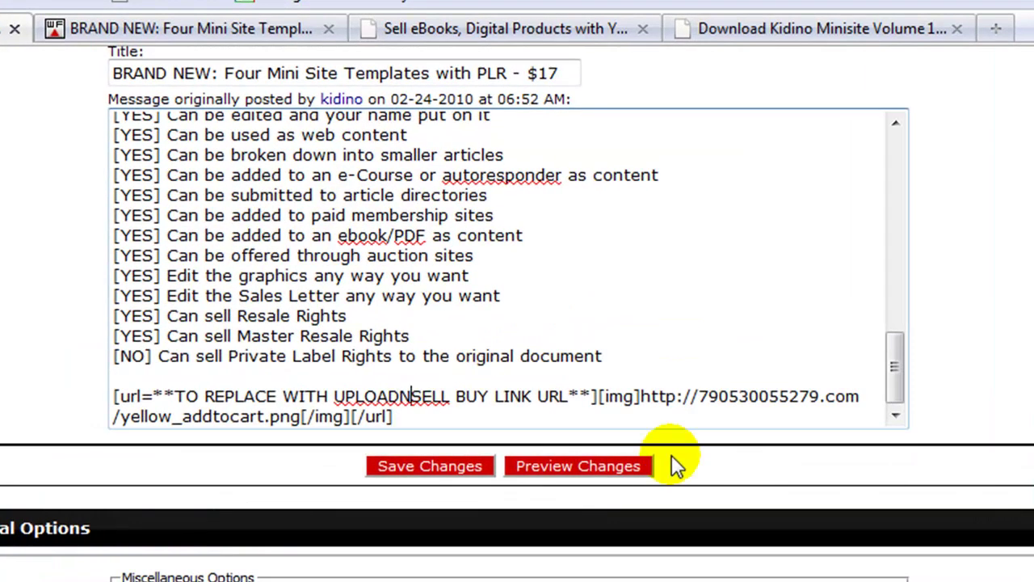
key("Home")
key("Right")
key("Right")
key("Right")
key("Right")
key("Right")
key("End")
key("ctrl+Left")
key("ctrl+Left")
key("ctrl+Left")
key("Left")
key("shift+End")
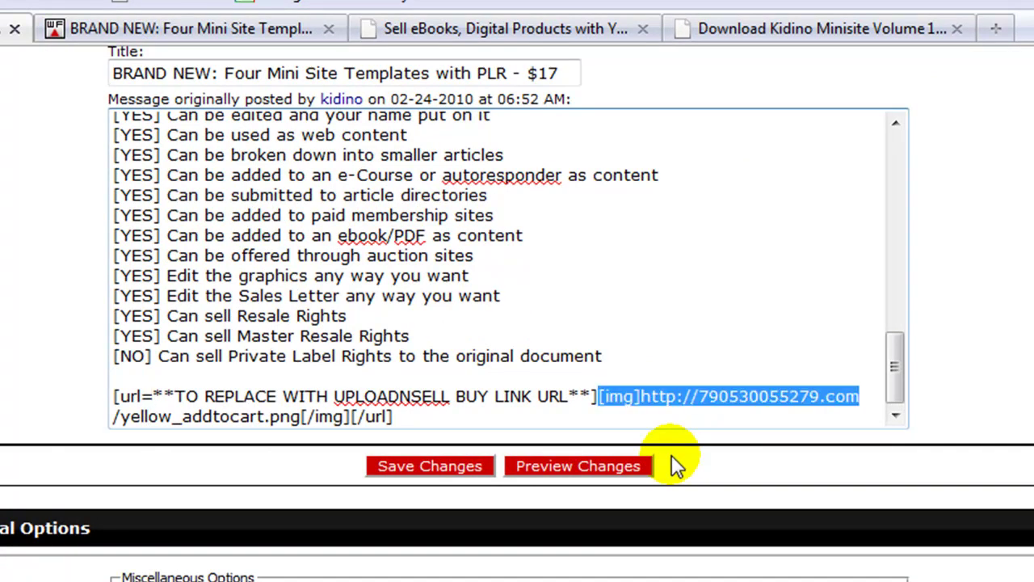
key("ctrl+shift+Right")
key("ctrl+shift+Right")
key("shift+Left")
key("shift+Left")
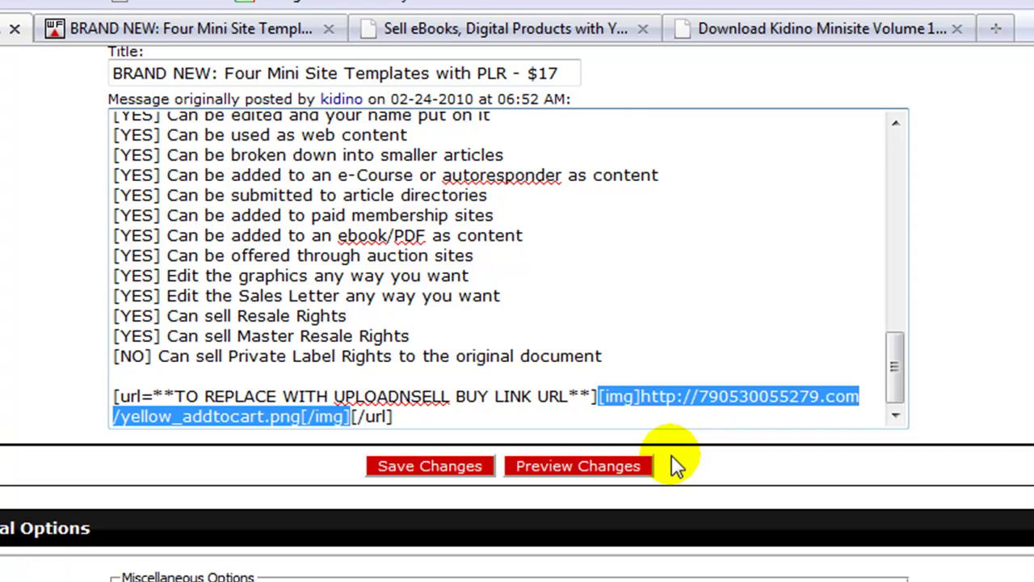
key("Right")
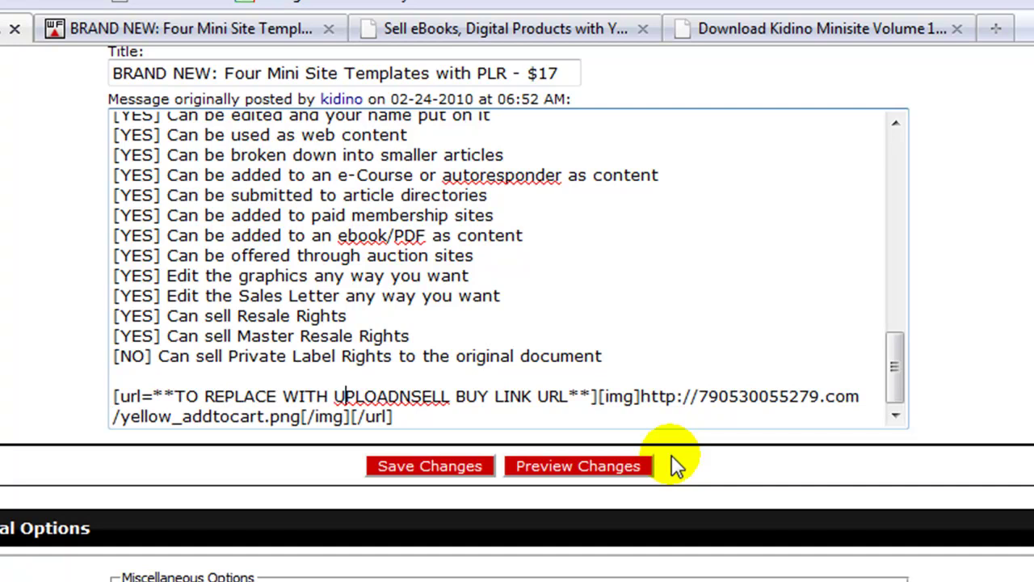
key("ctrl+Left")
key("ctrl+Left")
key("ctrl+Left")
key("Left")
key("Left")
key("Left")
key("Left")
key("ctrl+shift+Right")
key("ctrl+shift+Right")
key("ctrl+shift+Right")
key("ctrl+shift+Right")
key("ctrl+shift+Right")
key("ctrl+shift+Right")
key("shift+Right")
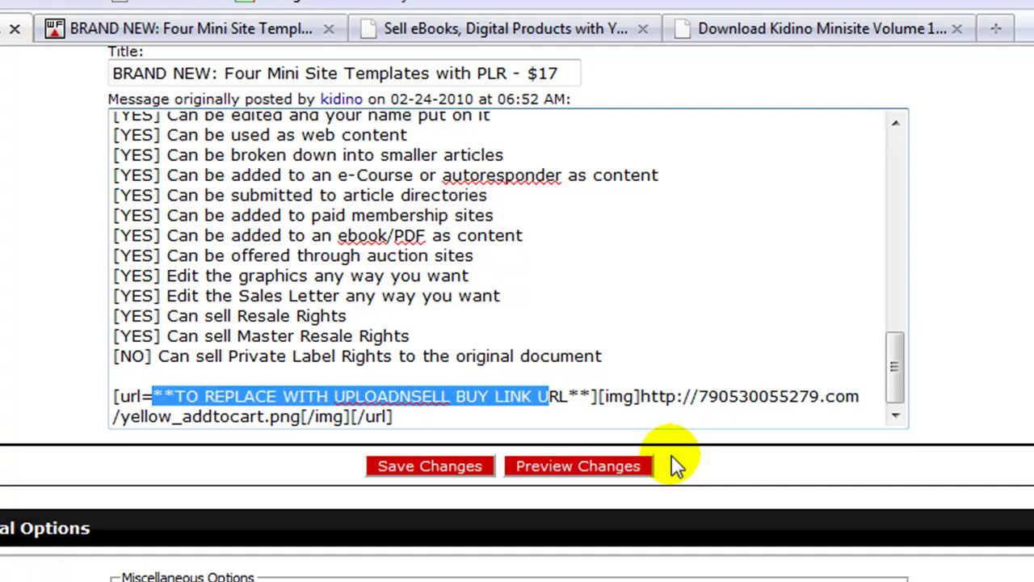
key("shift+Right")
key("shift+Right")
key("shift+Right")
key("shift+Right")
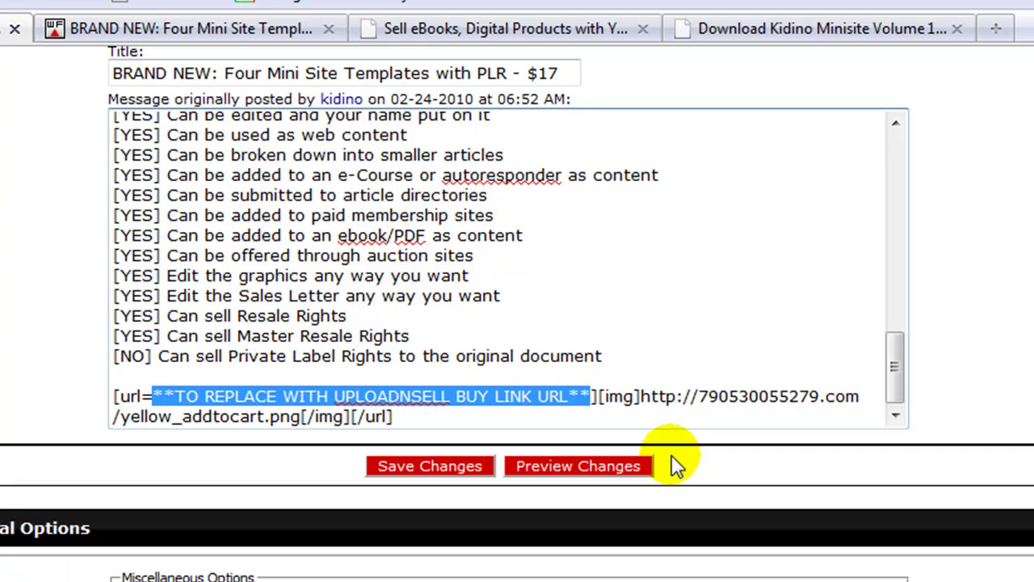
key("ctrl+v")
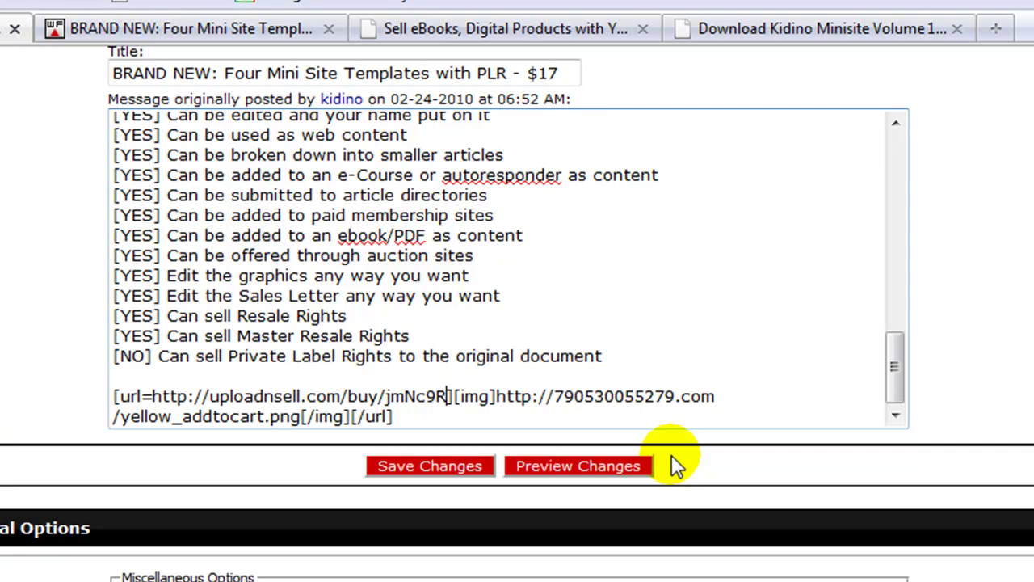
key("ctrl+shift+Left")
key("ctrl+shift+Left")
key("ctrl+shift+Left")
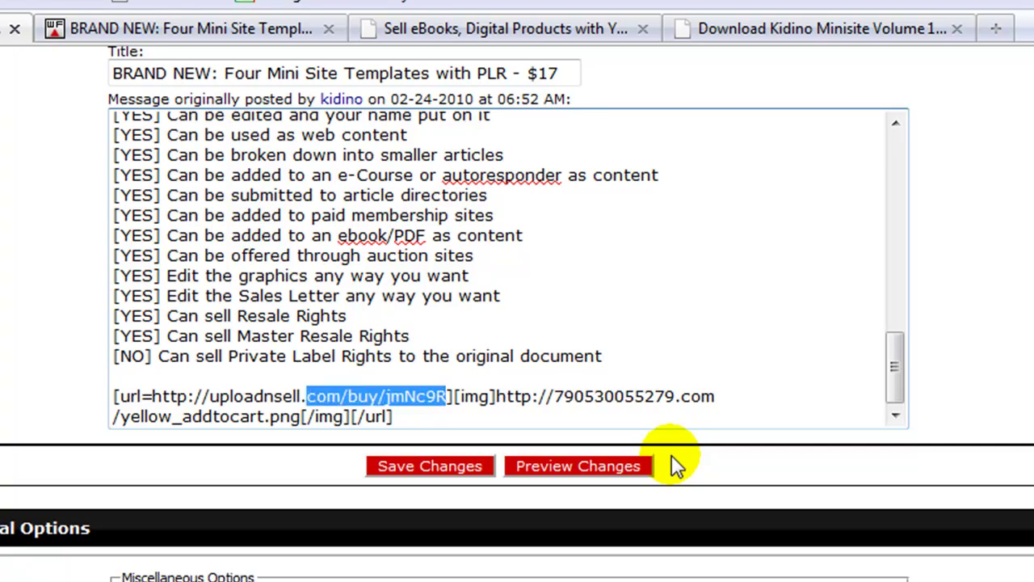
key("ctrl+shift+Left")
key("ctrl+shift+Left")
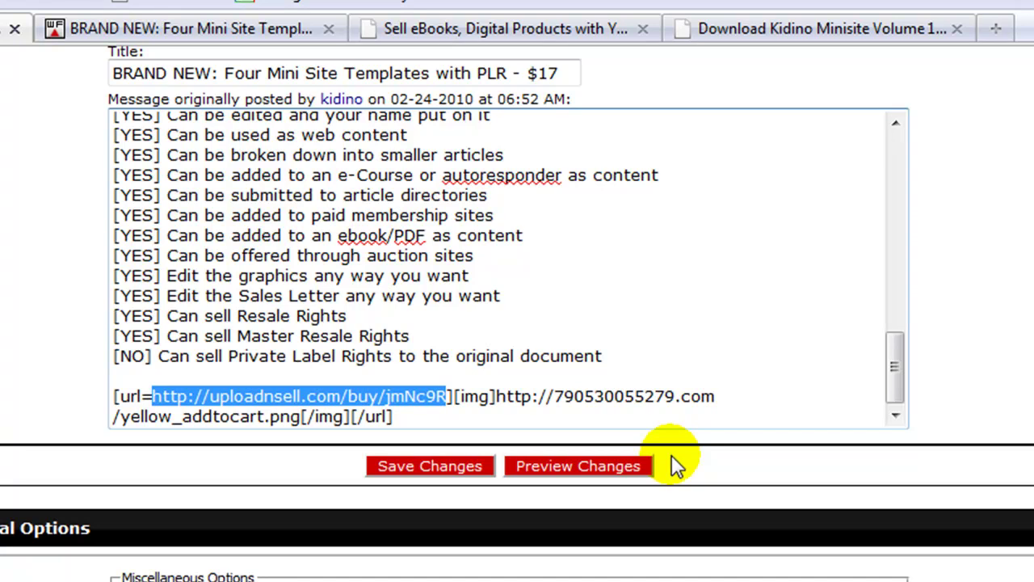
Step: Replace the first placeholder at the top of the message with the buy link
key("ctrl+Home")
key("Right")
key("Right")
key("Right")
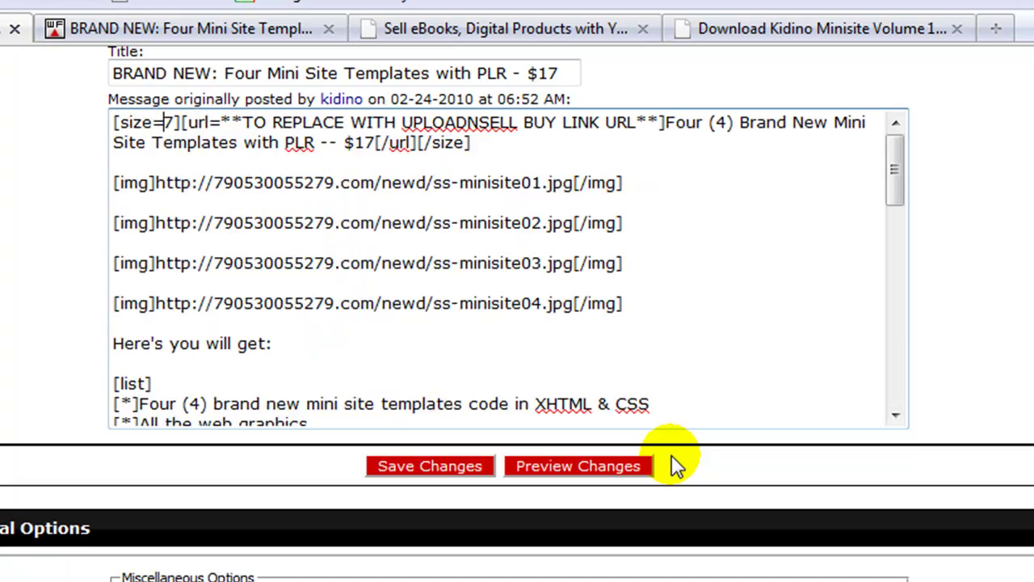
key("Right")
key("Right")
key("Right")
key("Right")
key("Right")
key("Right")
key("ctrl+shift+Right")
key("ctrl+shift+Right")
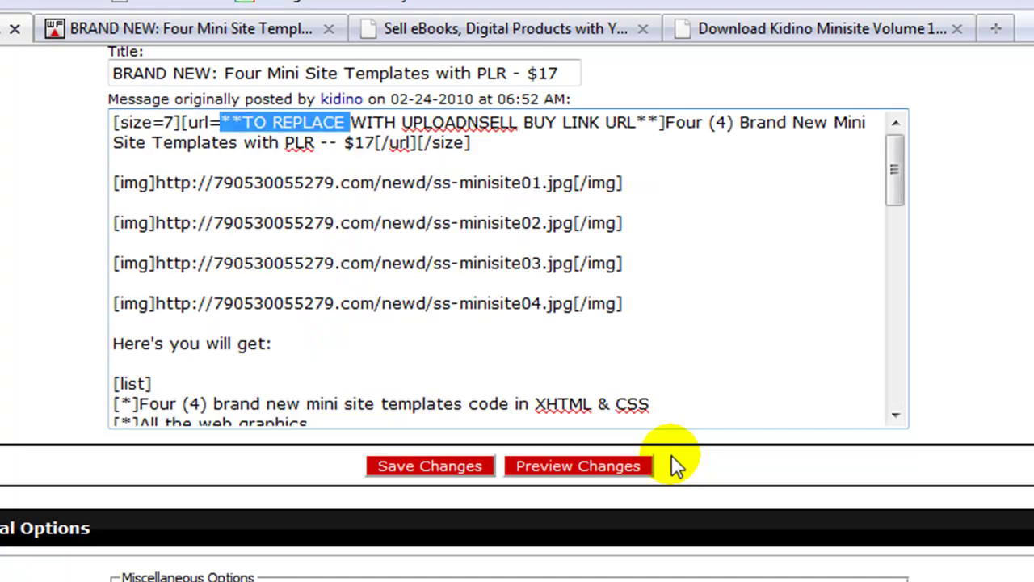
key("ctrl+shift+Right")
key("ctrl+shift+Right")
key("ctrl+shift+Right")
key("ctrl+shift+Right")
key("ctrl+shift+Right")
key("shift+Left")
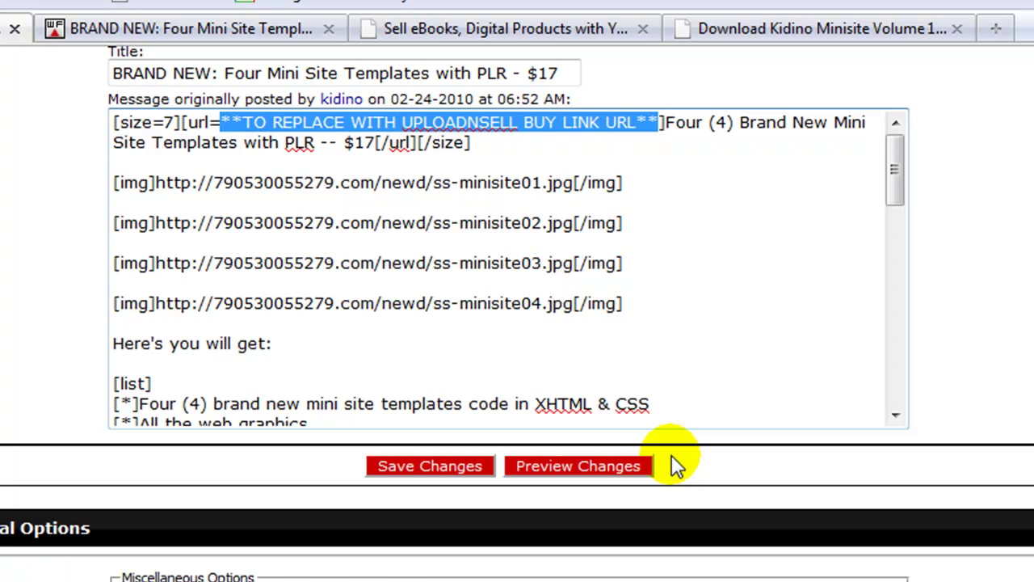
key("ctrl+v")
Step: Replace the last remaining placeholder further down with the buy link
scroll(589, 288, "down", 5)
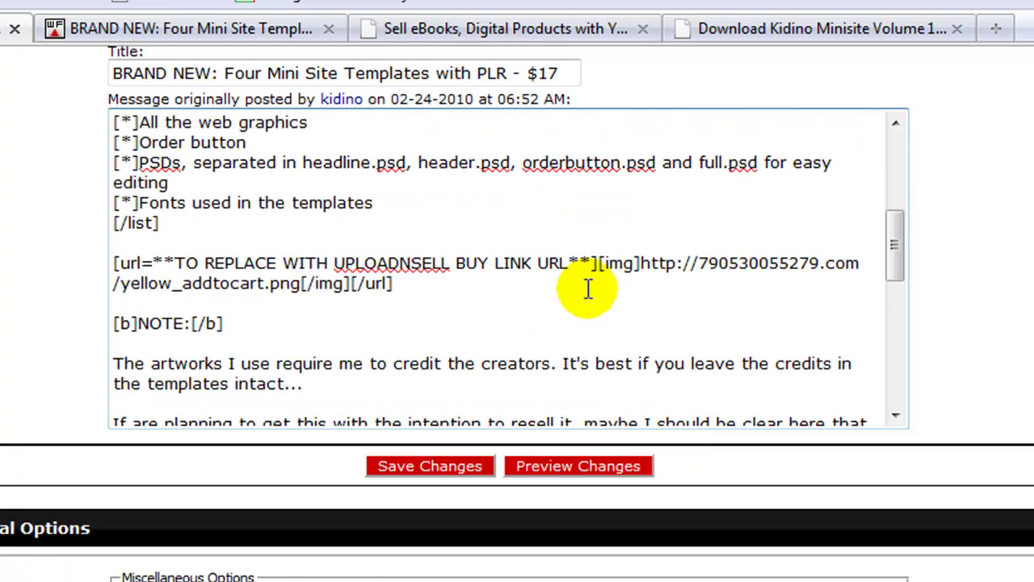
left_click(151, 263)
key("shift+Right")
key("shift+Right")
key("shift+Right")
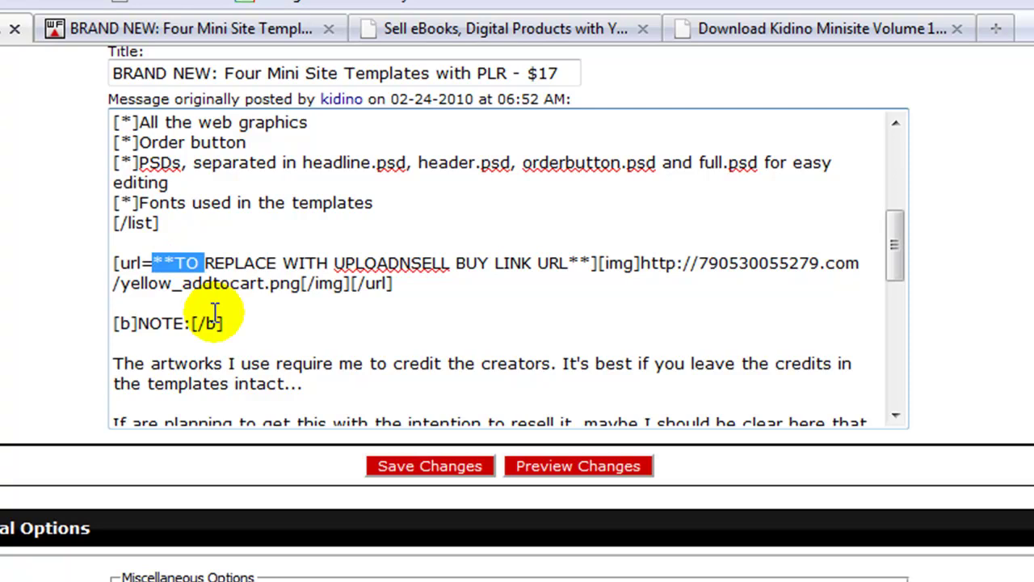
key("ctrl+shift+Right")
key("ctrl+shift+Right")
key("ctrl+shift+Right")
key("ctrl+shift+Right")
key("ctrl+shift+Right")
key("ctrl+shift+Right")
key("shift+Left")
key("shift+Left")
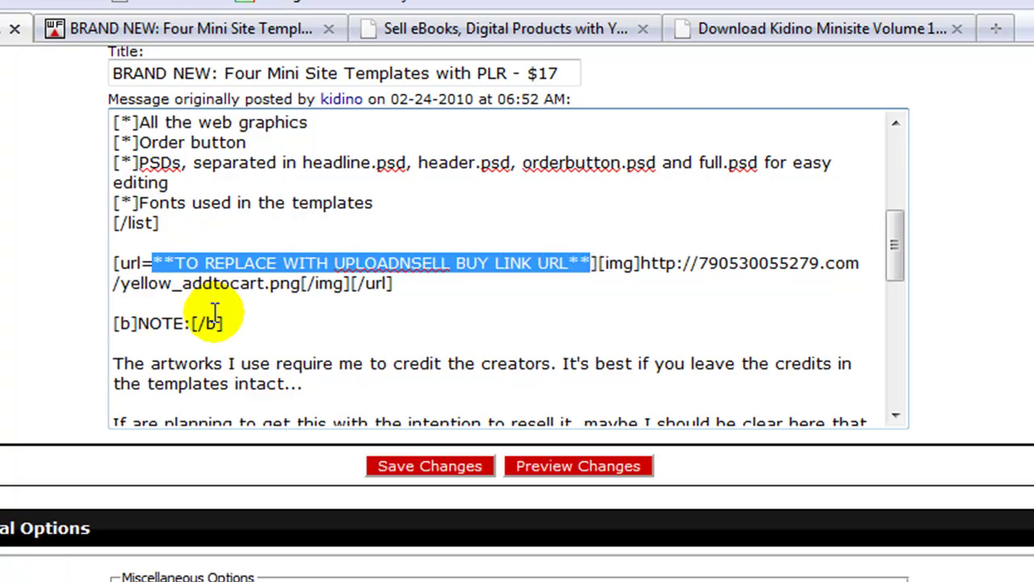
type("http://uploadnsell.com/buy/jmNc9R")
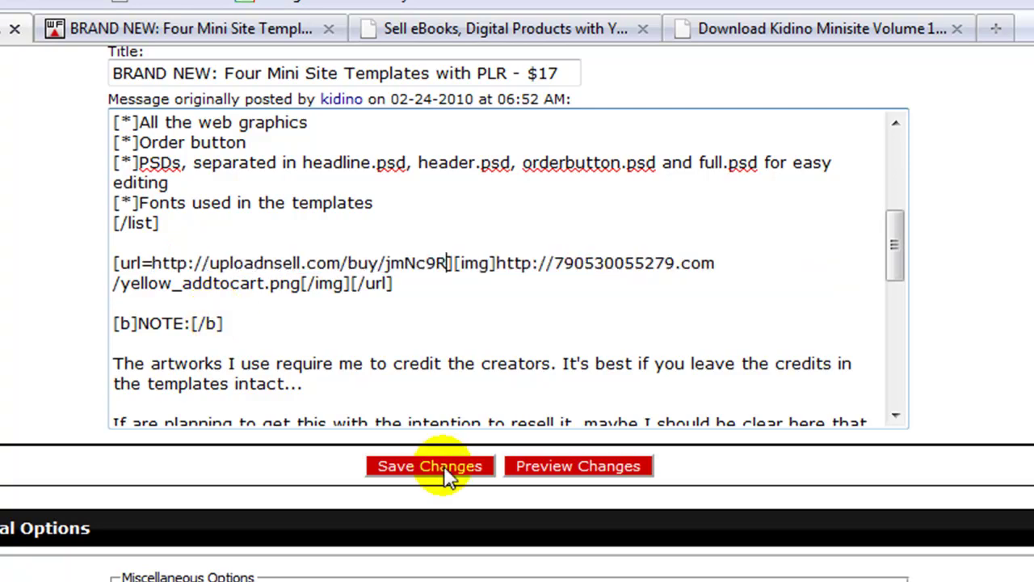
Step: Save the edited post and scroll the live thread down to its Add To Cart image
left_click(446, 469)
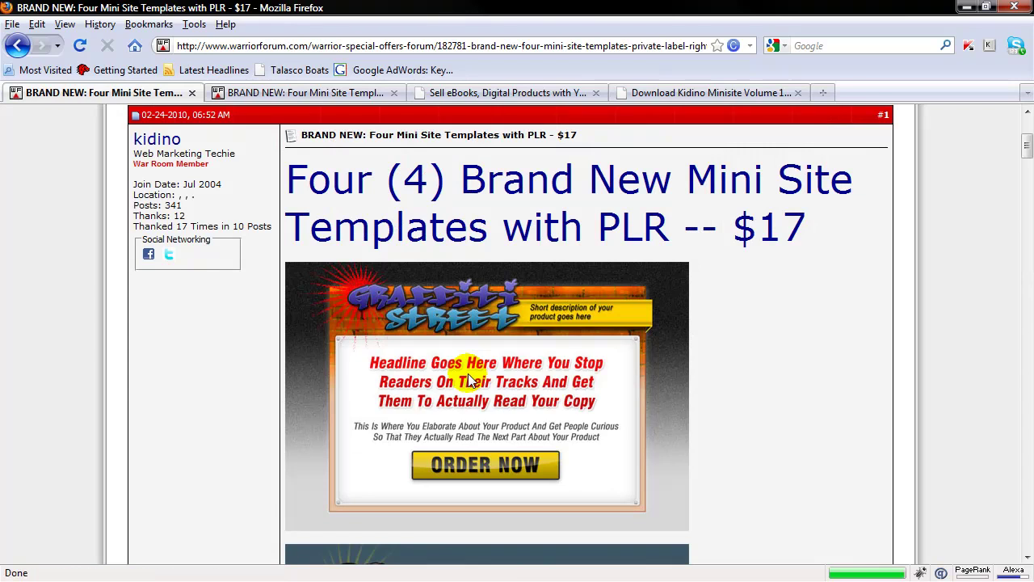
left_click(872, 345)
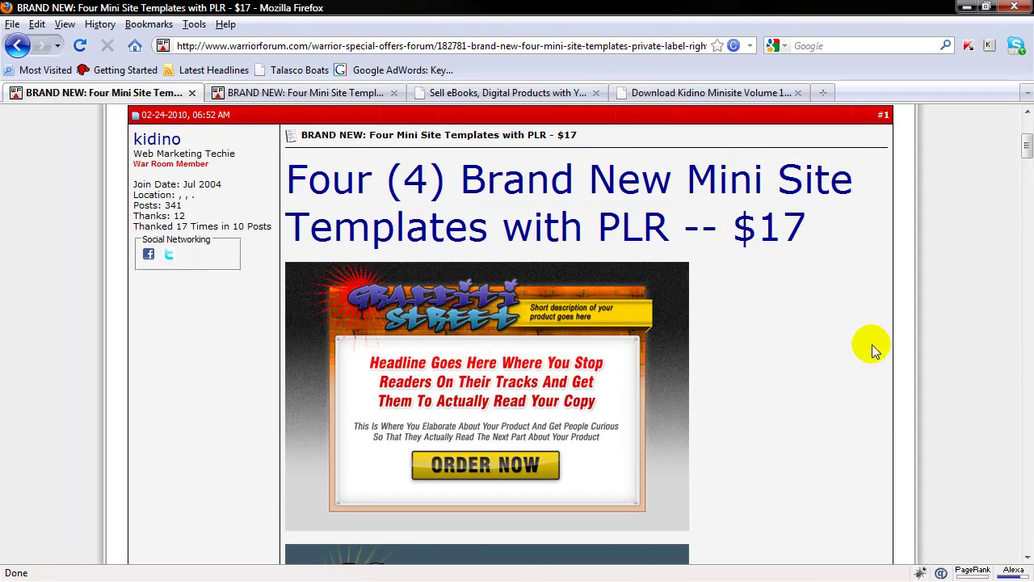
scroll(872, 344, "down", 5)
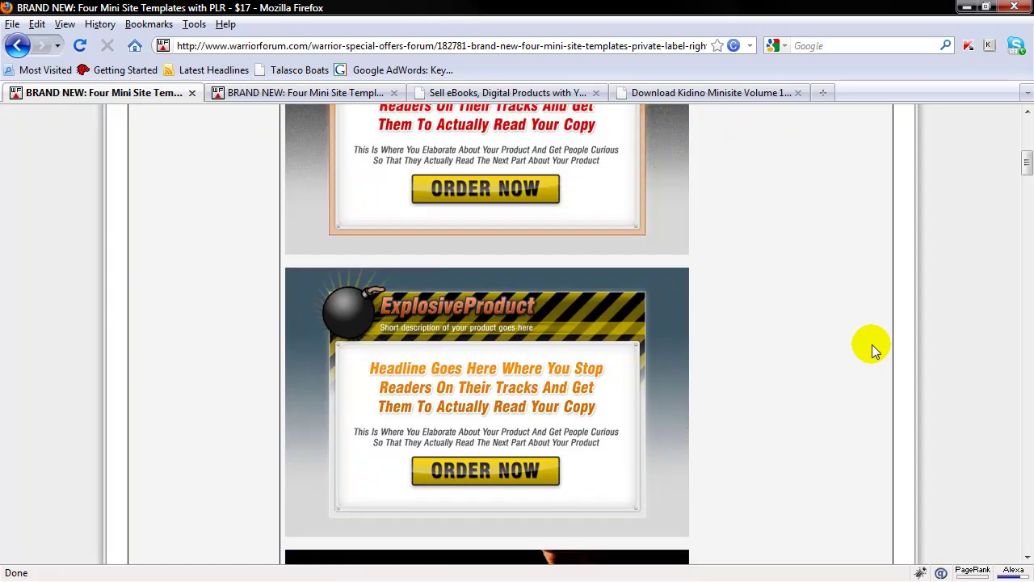
scroll(872, 345, "down", 4)
scroll(872, 344, "down", 4)
scroll(872, 345, "down", 8)
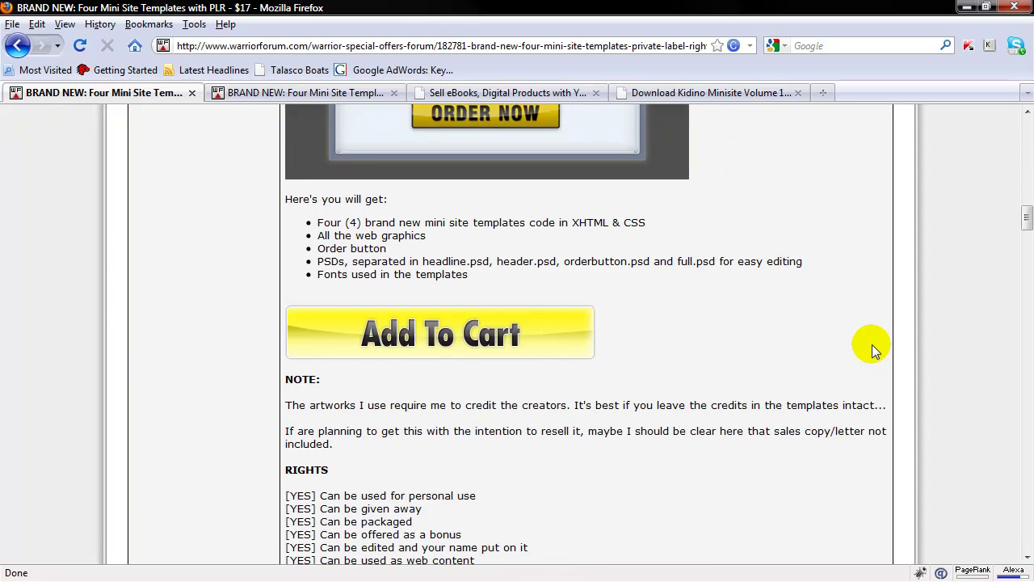
left_click(769, 344)
scroll(768, 343, "down", 5)
scroll(744, 330, "up", 6)
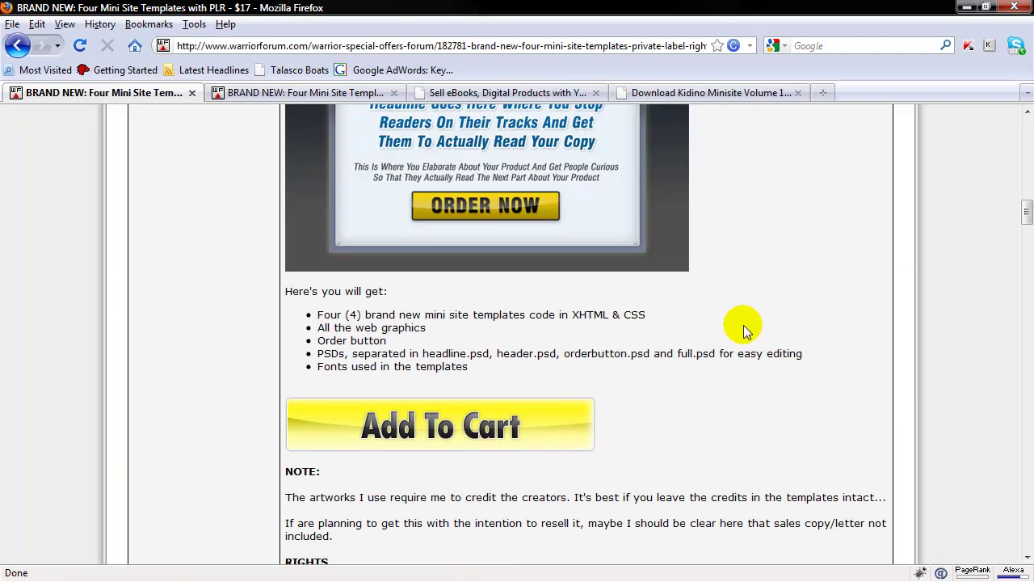
Step: Follow the thread's Add To Cart link to the $17.00 Kidino Minisite Volume 1 PayPal checkout
left_click(524, 416)
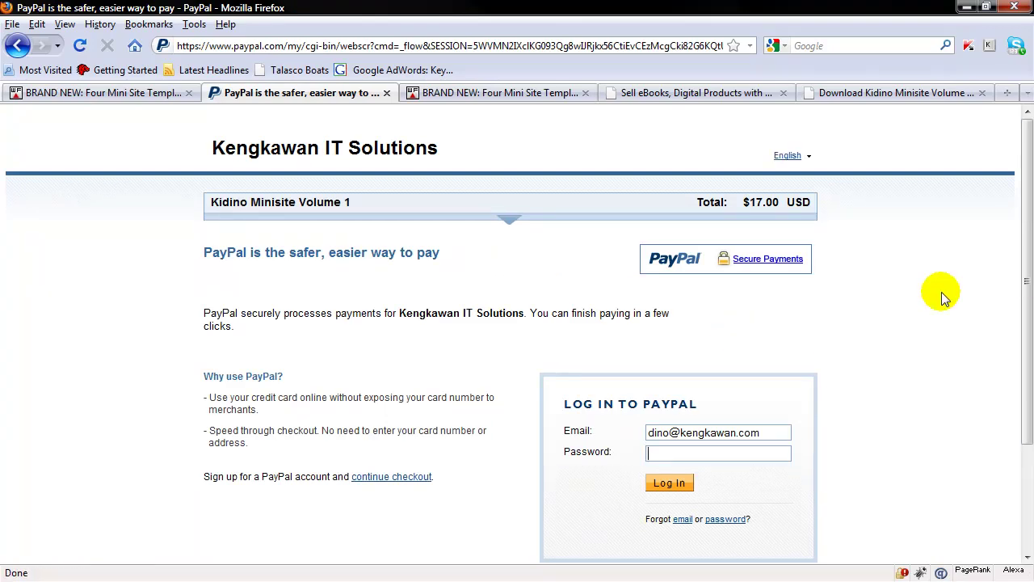
Step: Return to the UPLOADnSELL thank-you page listing the Kidino Minisite Volume 1 purchase and files
left_click(700, 93)
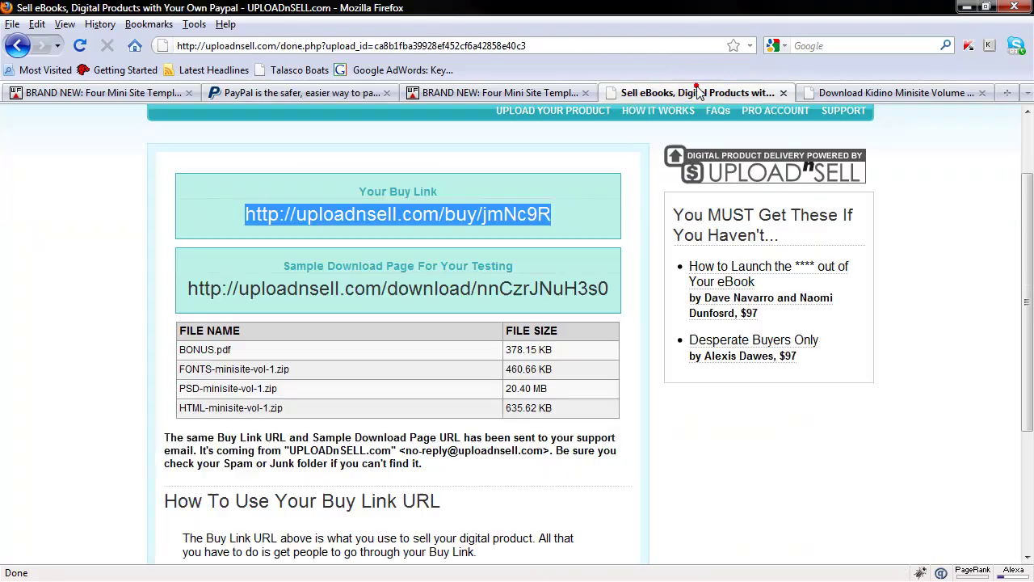
left_click(913, 283)
left_click(885, 93)
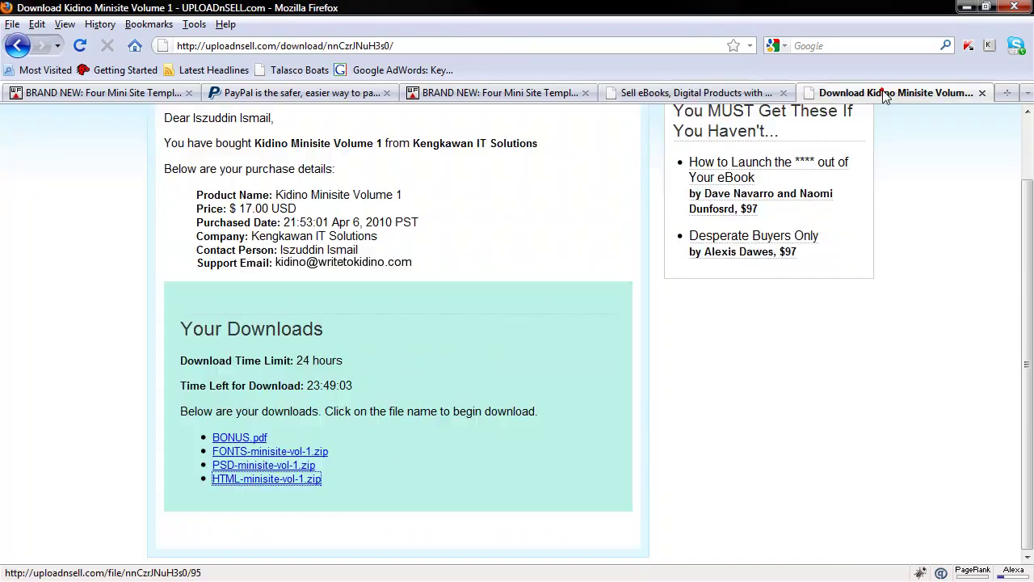
scroll(963, 261, "up", 3)
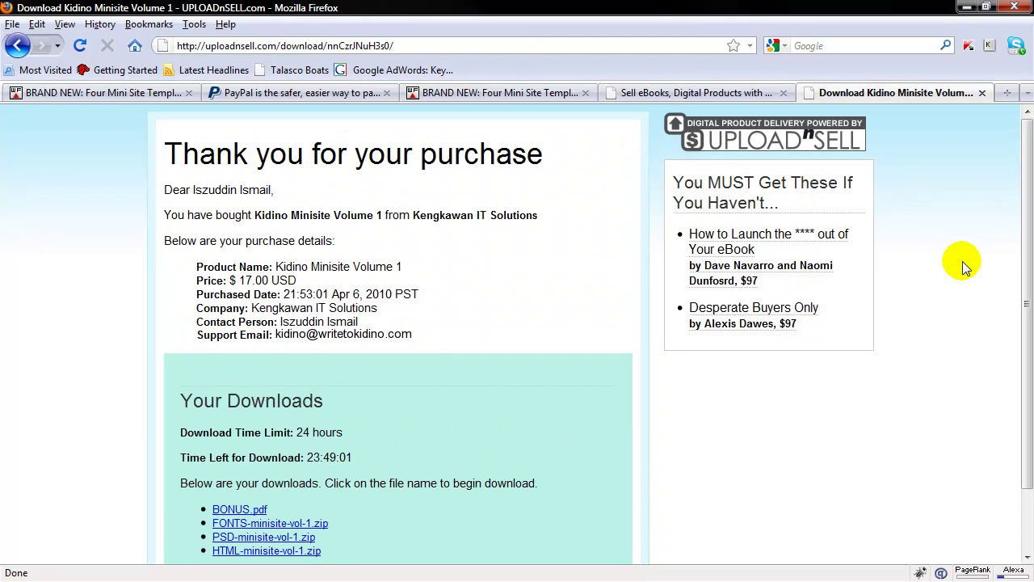